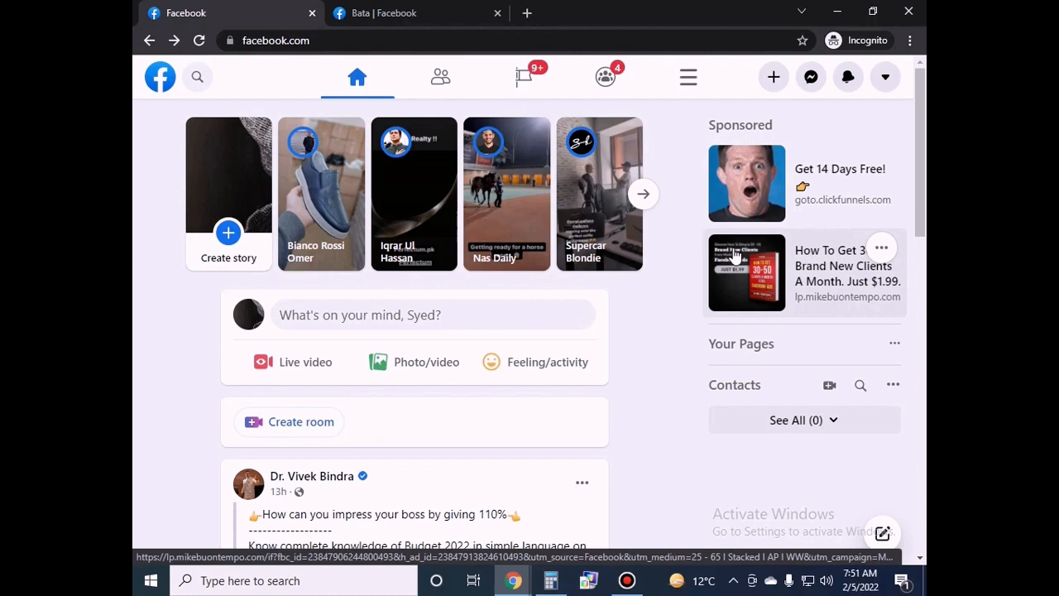
Choose Page from the top-bar Create menu to start a new business Page.
click(775, 76)
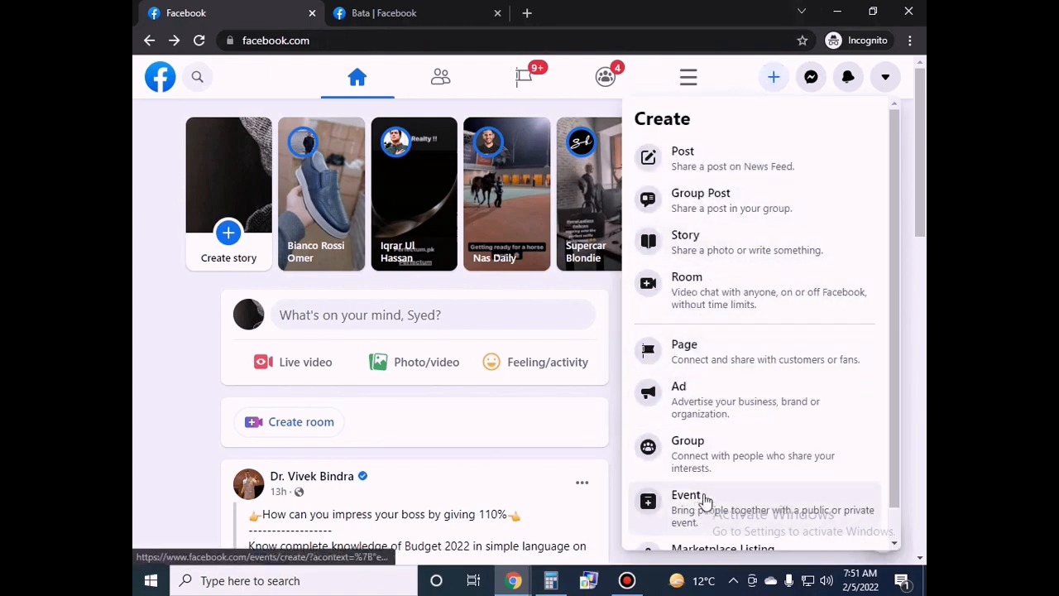
click(701, 356)
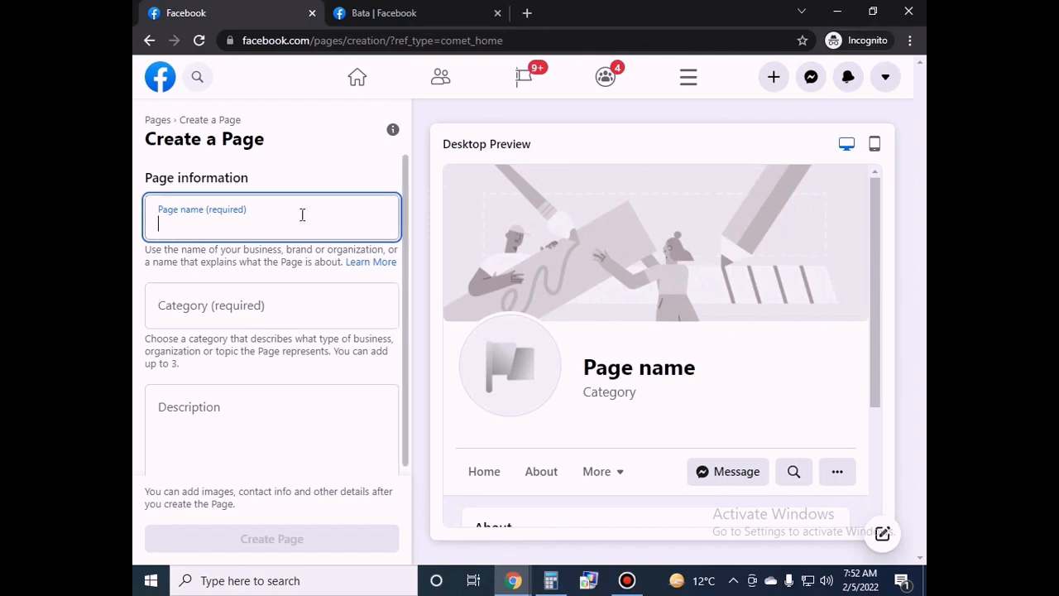
Enter 'Rawslz' as the Page name and select the Footwear store category.
text(Rawslz)
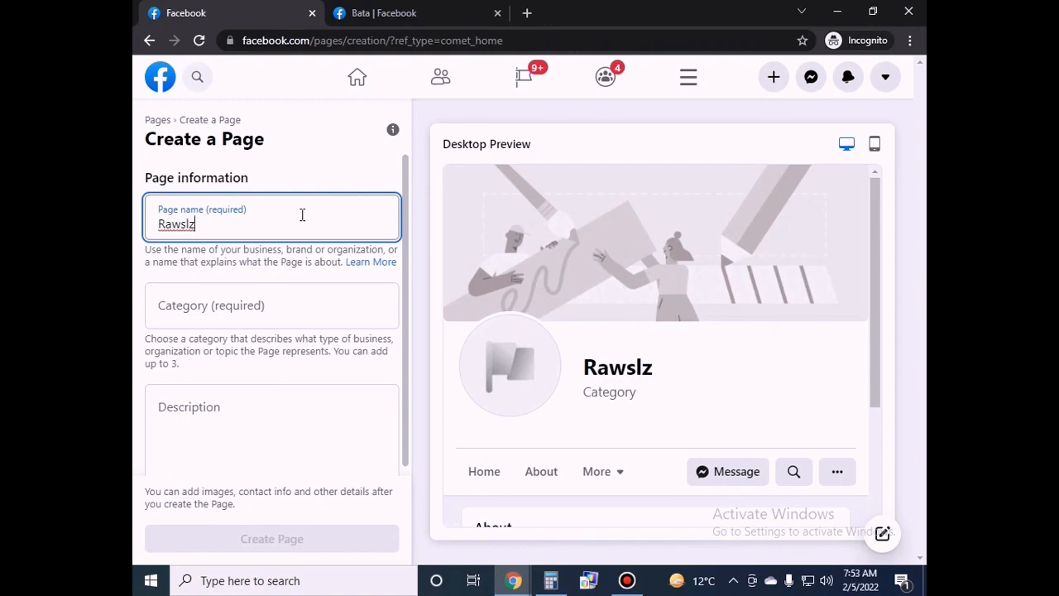
click(229, 307)
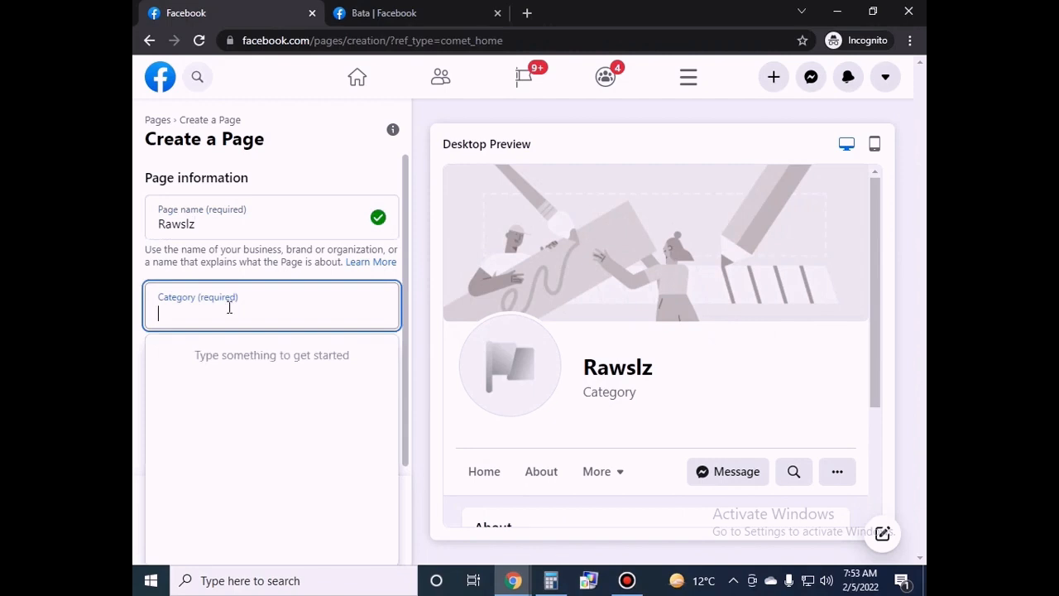
text(foot)
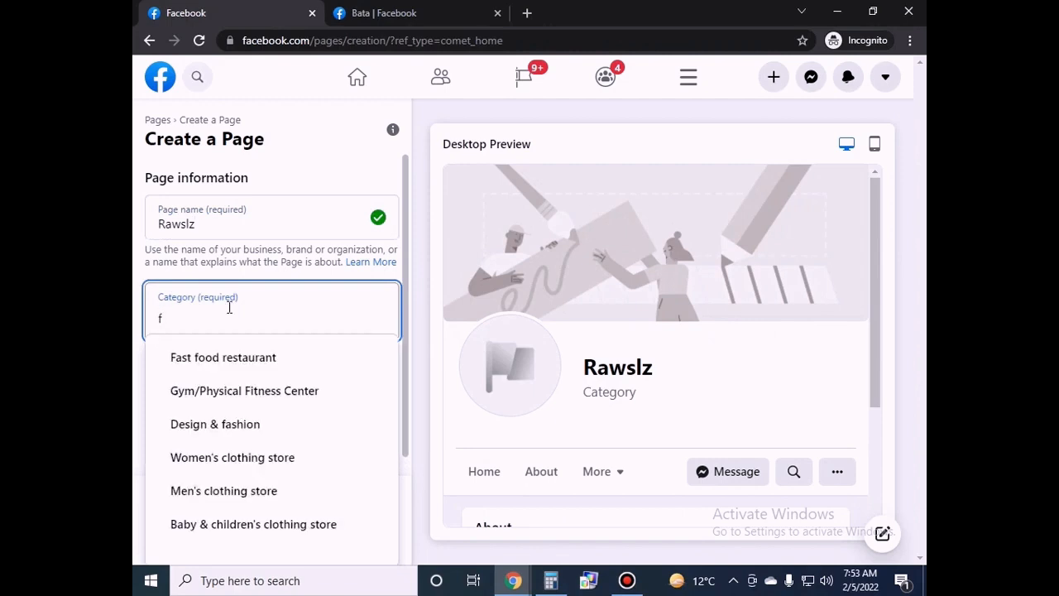
click(239, 357)
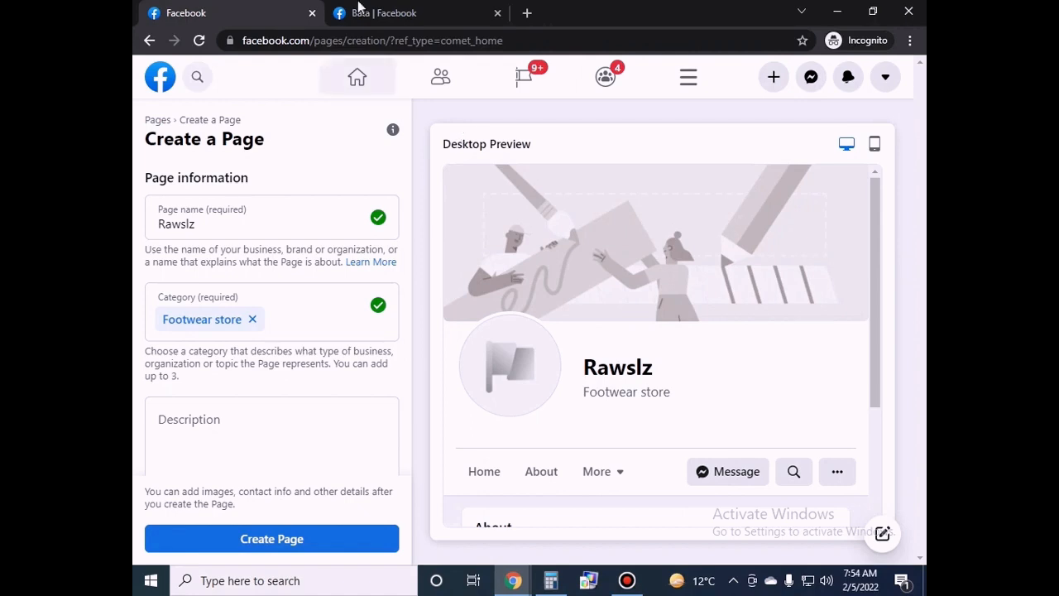
click(389, 12)
scroll(918, 372, down, 15)
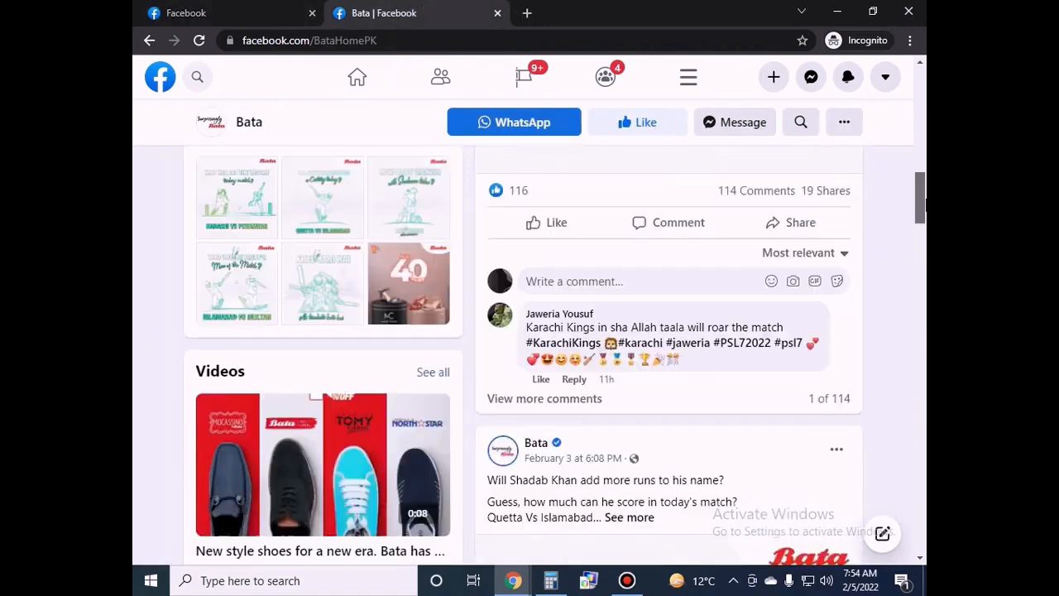
scroll(918, 372, down, 5)
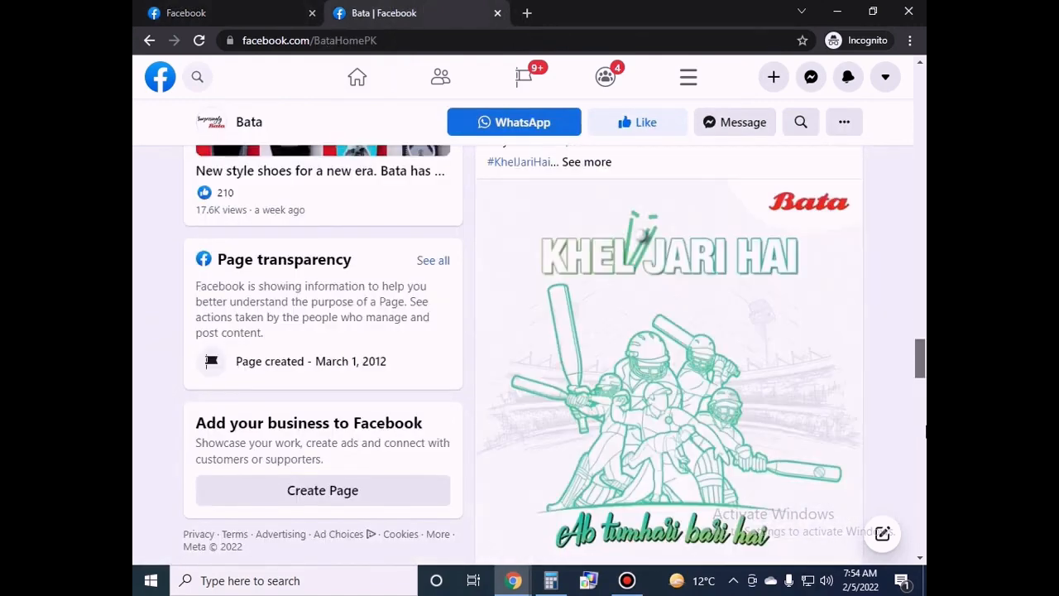
scroll(925, 426, up, 20)
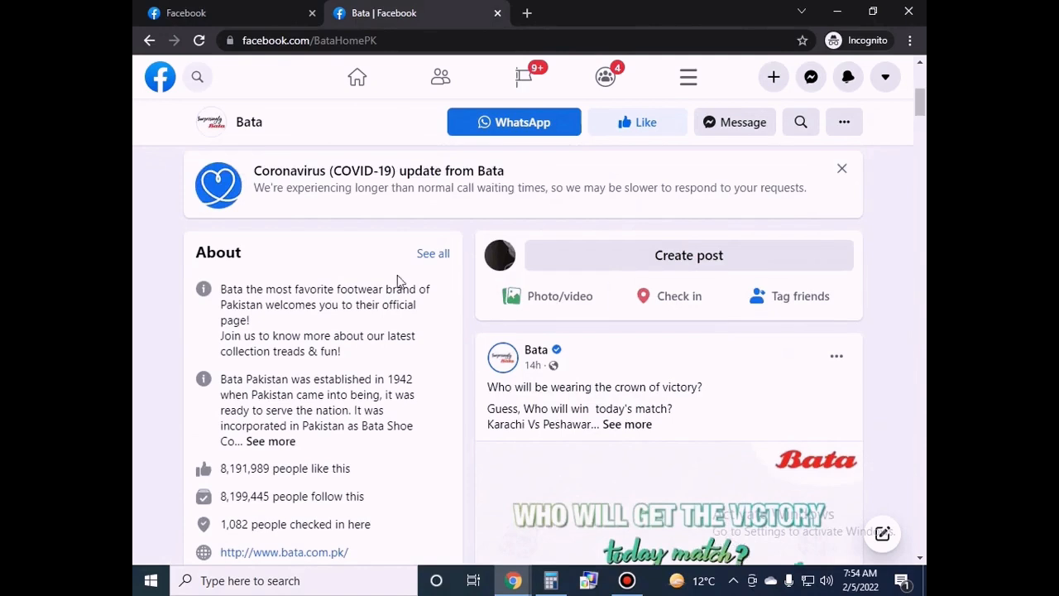
click(187, 15)
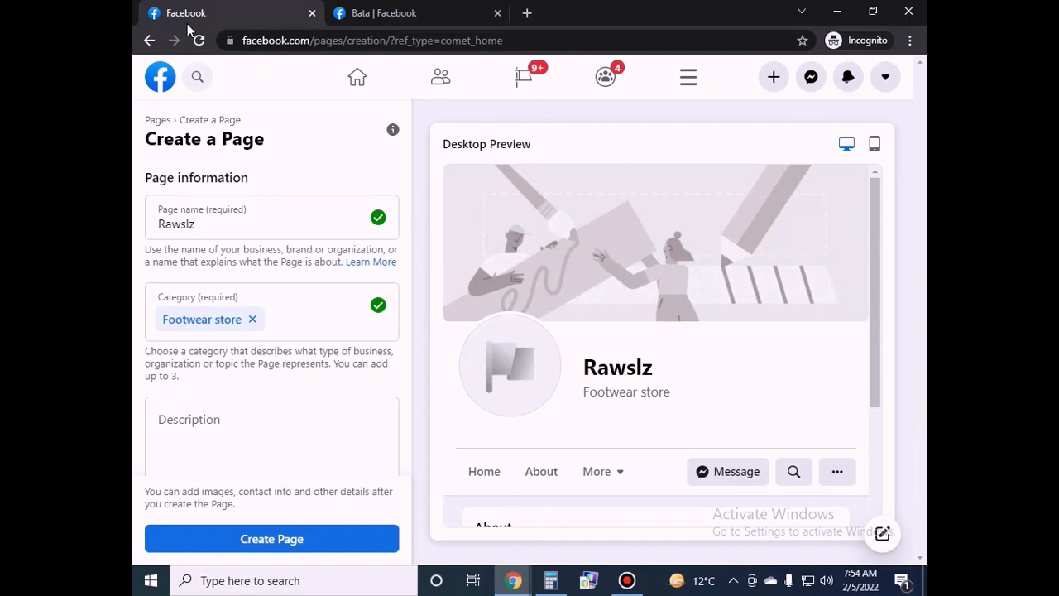
Enter 'Leather Shoes' as the description and create the Rawslz Page.
scroll(406, 308, down, 1)
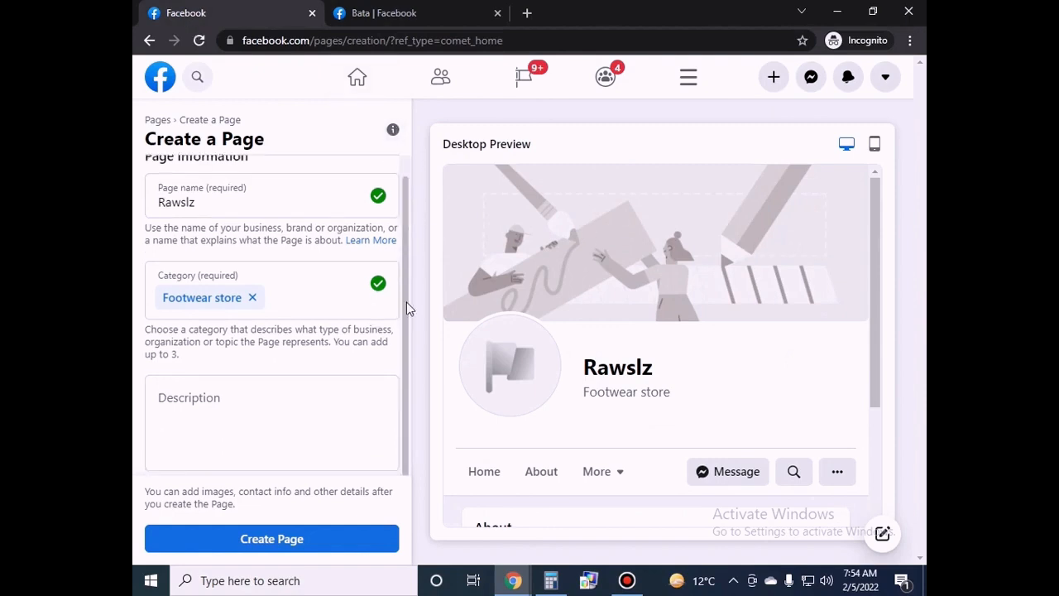
click(284, 398)
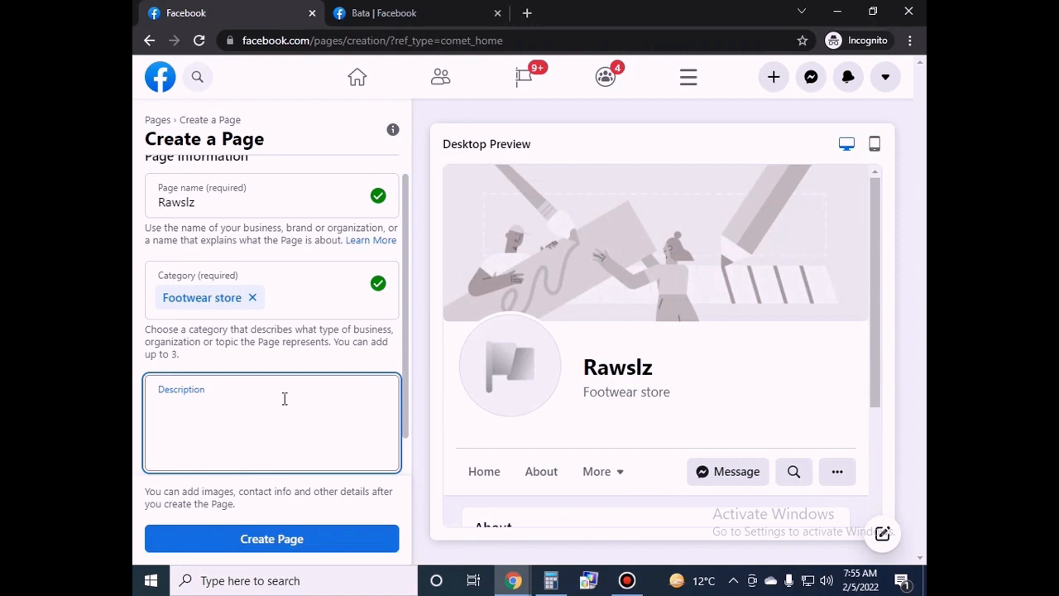
key(alt)
scroll(255, 360, down, 1)
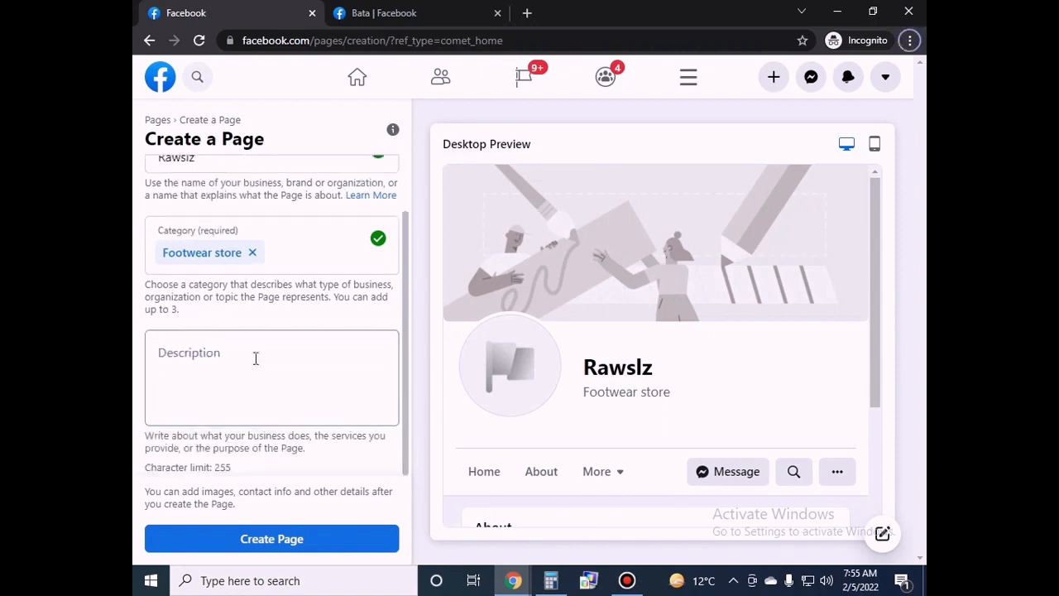
click(256, 358)
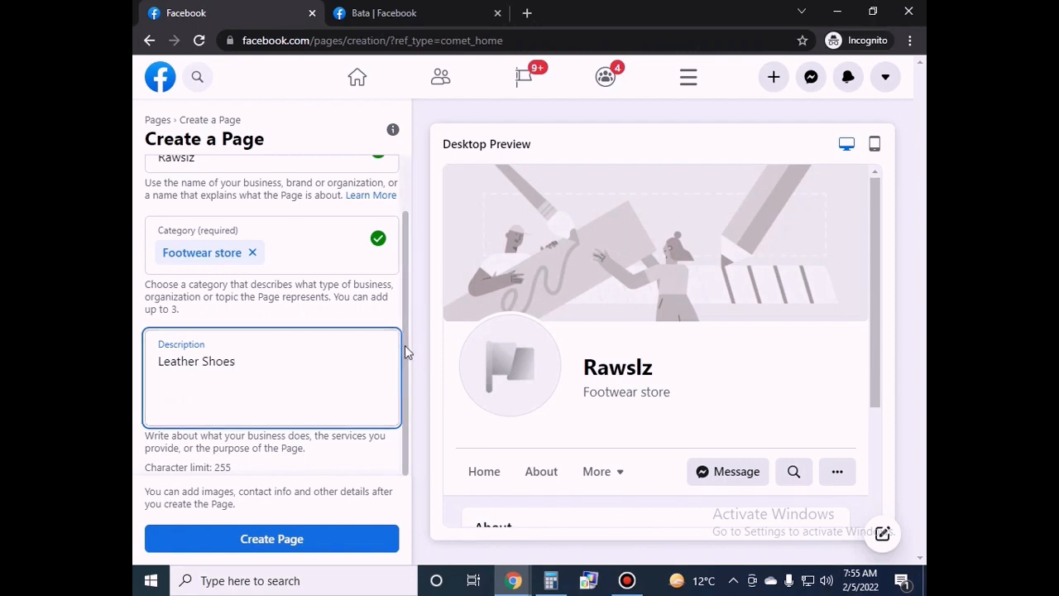
click(300, 538)
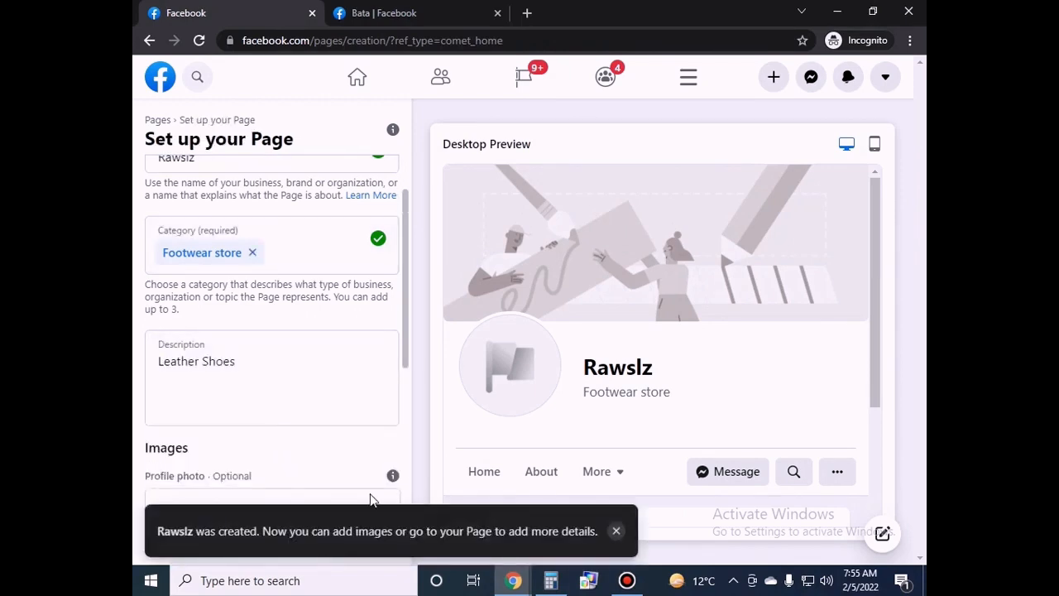
Dismiss the Page-created notice, save the setup, and expand the Page identity steps.
click(616, 533)
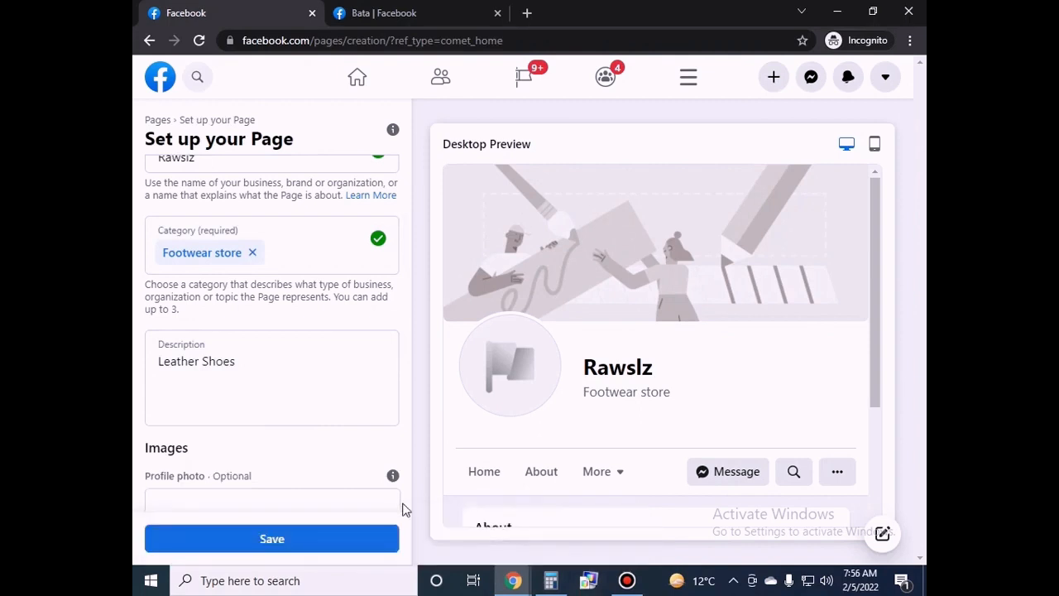
click(284, 540)
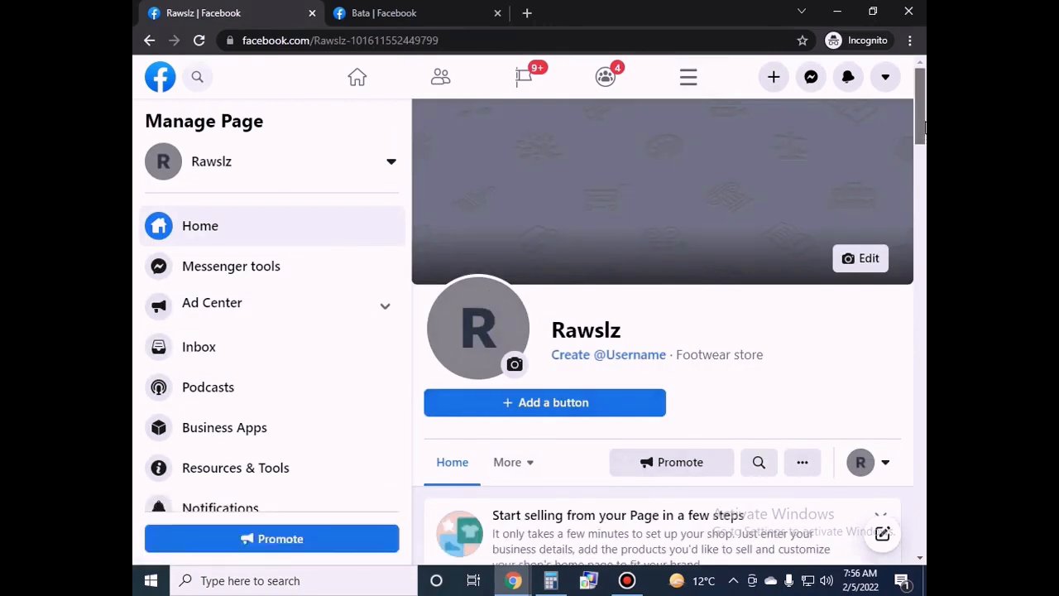
drag(921, 126, 921, 188)
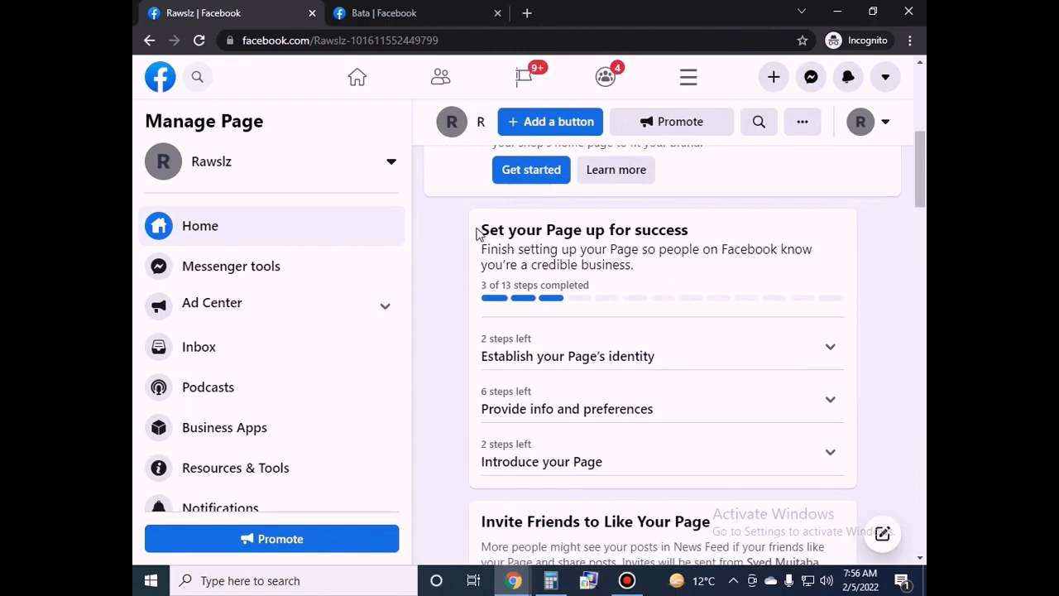
drag(478, 233, 699, 295)
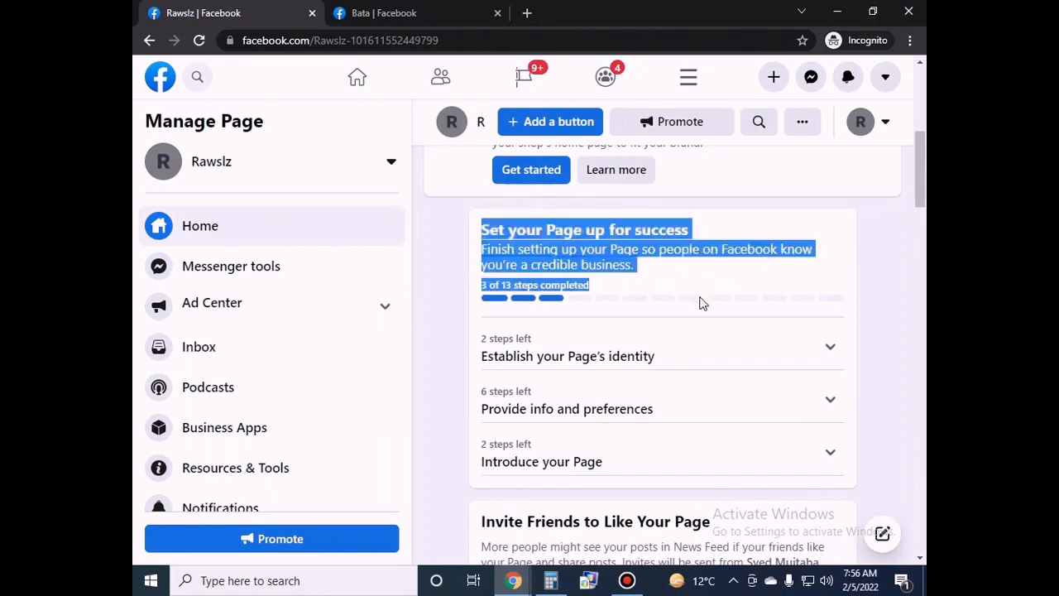
click(882, 327)
click(816, 350)
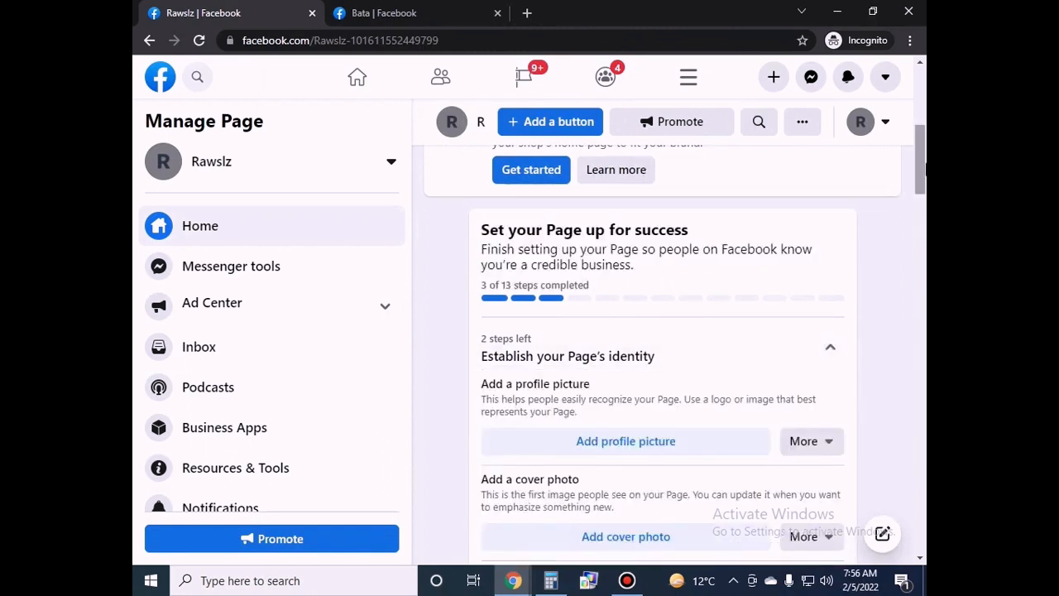
Expand the info and preferences steps in the setup checklist.
scroll(581, 364, down, 1)
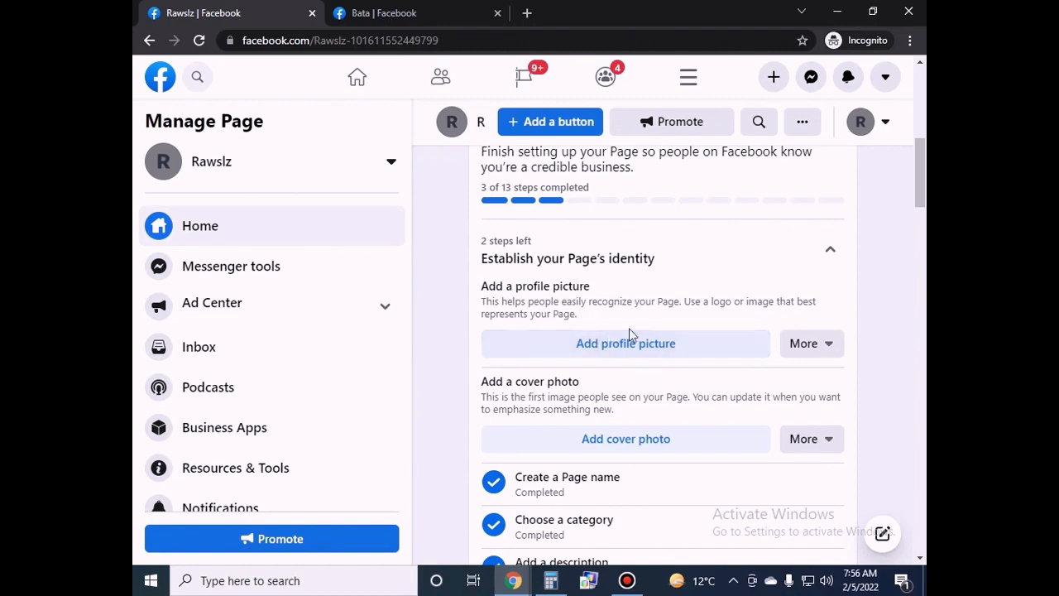
scroll(608, 407, down, 1)
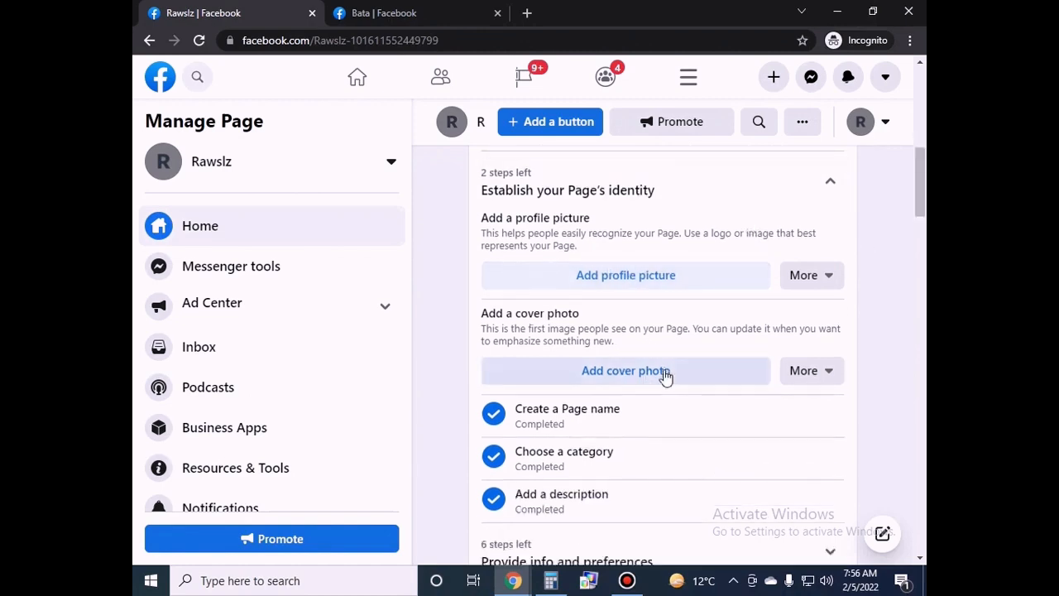
scroll(924, 223, down, 2)
drag(923, 222, 924, 230)
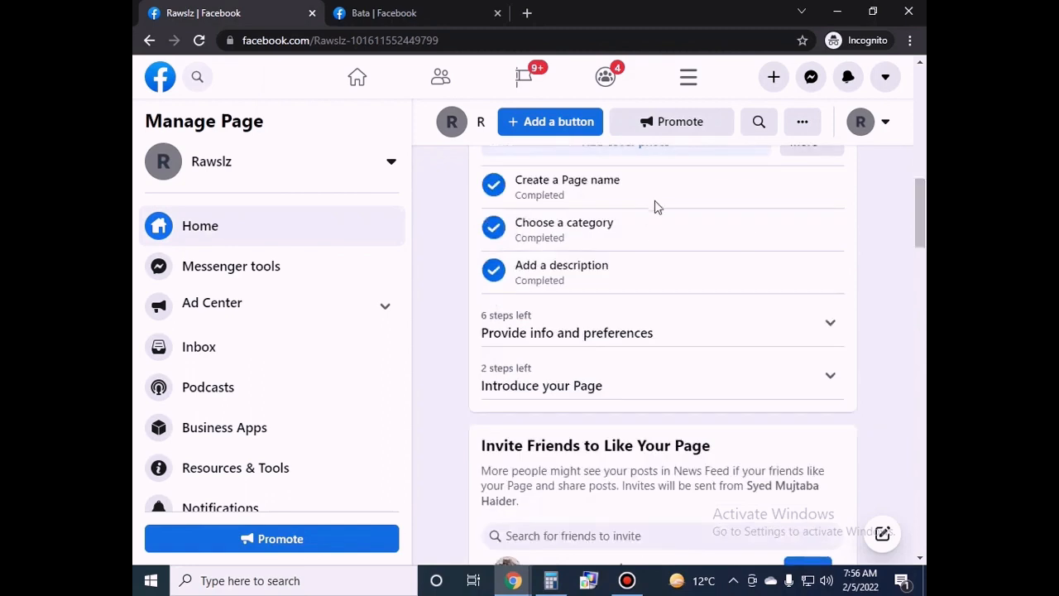
click(601, 335)
scroll(898, 246, down, 1)
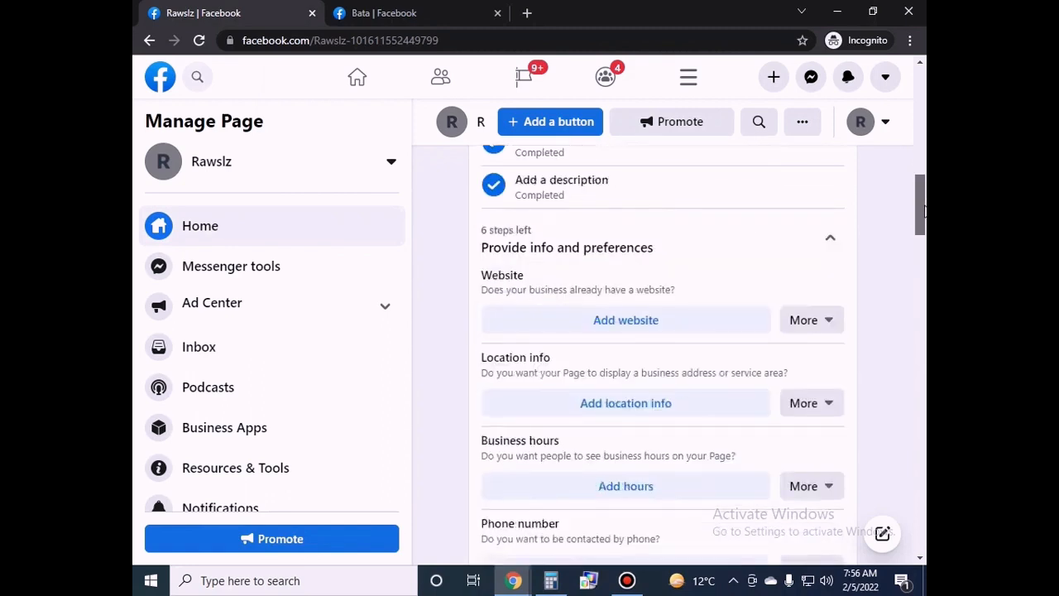
Close the website editor without adding a website.
click(625, 316)
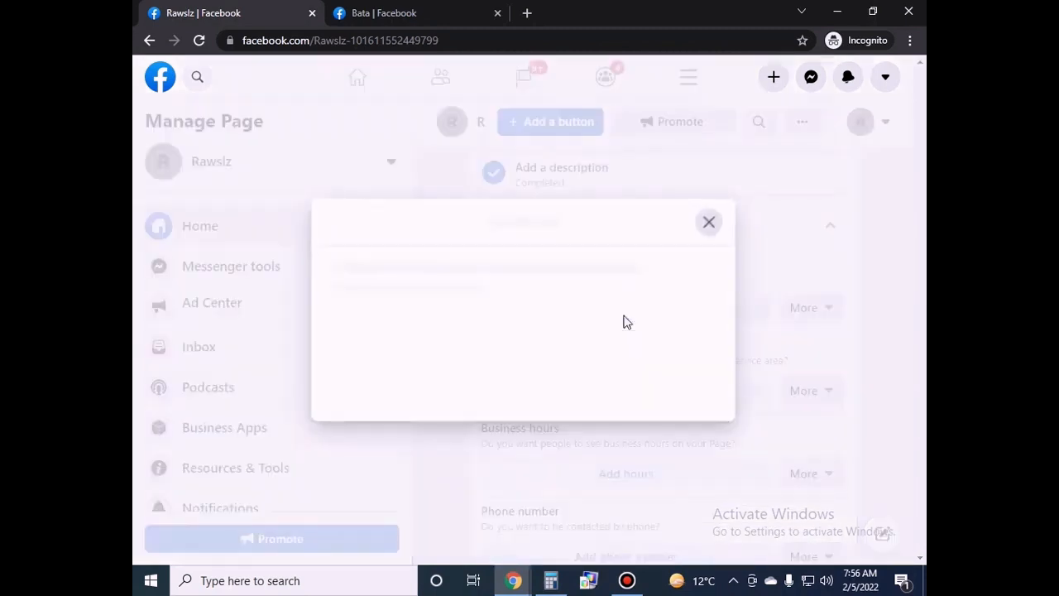
click(355, 361)
click(762, 226)
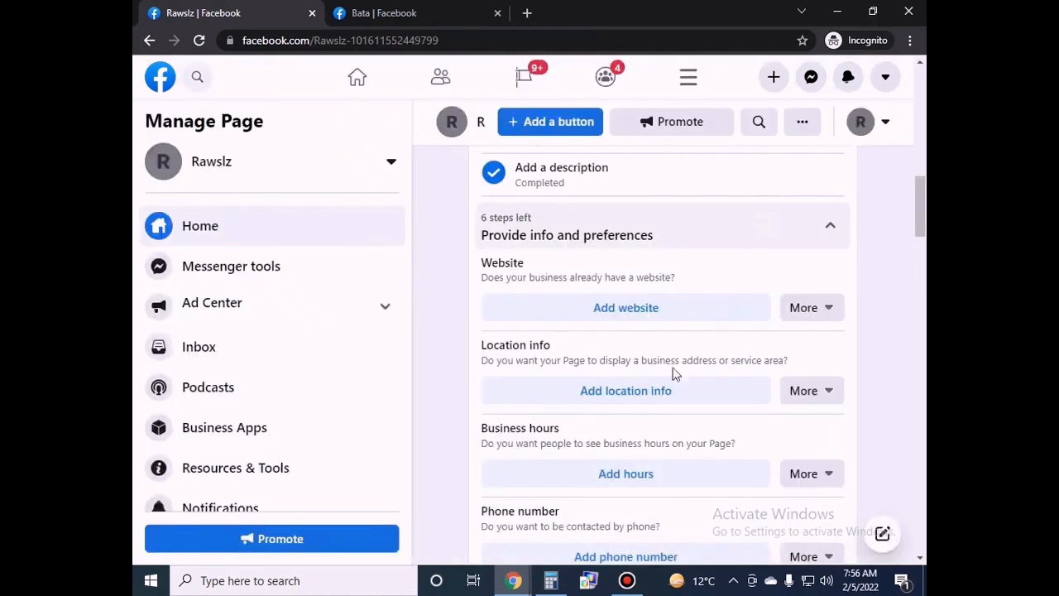
Mark the Page as having no location, then bring up the business hours editor.
click(667, 397)
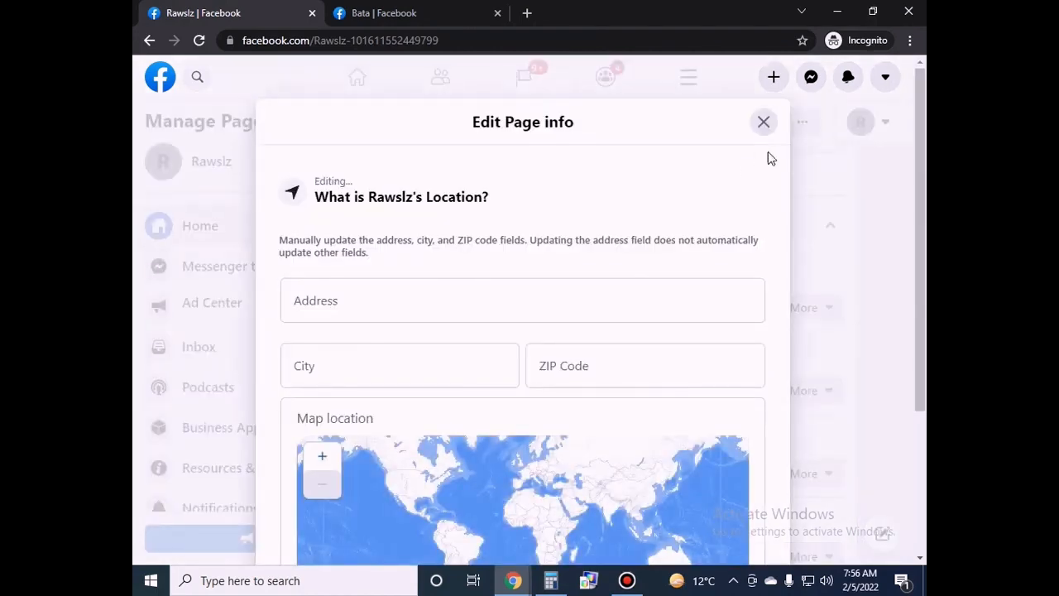
scroll(794, 290, down, 3)
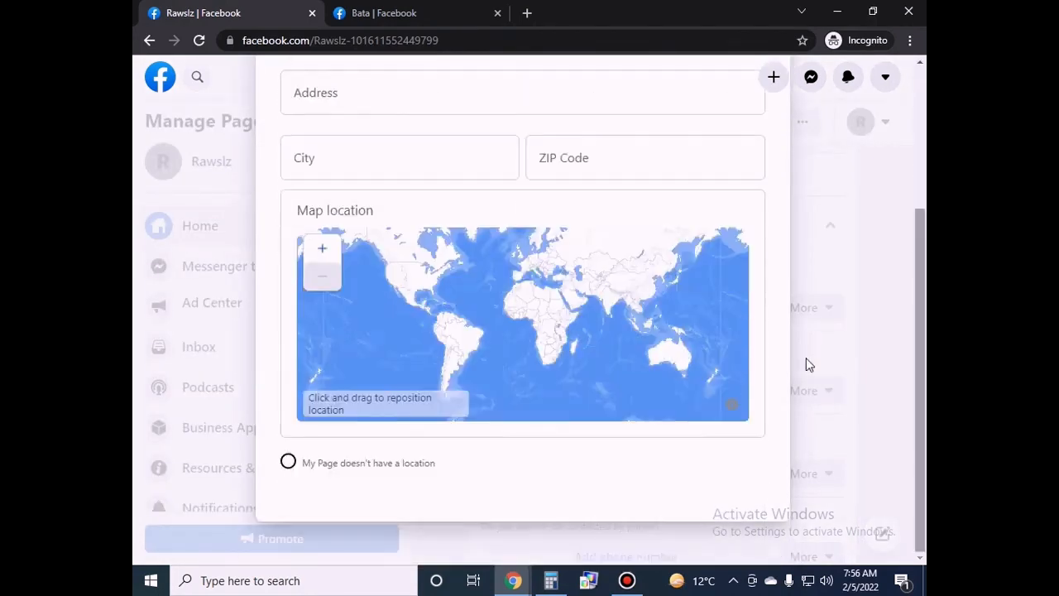
click(290, 462)
scroll(875, 372, up, 3)
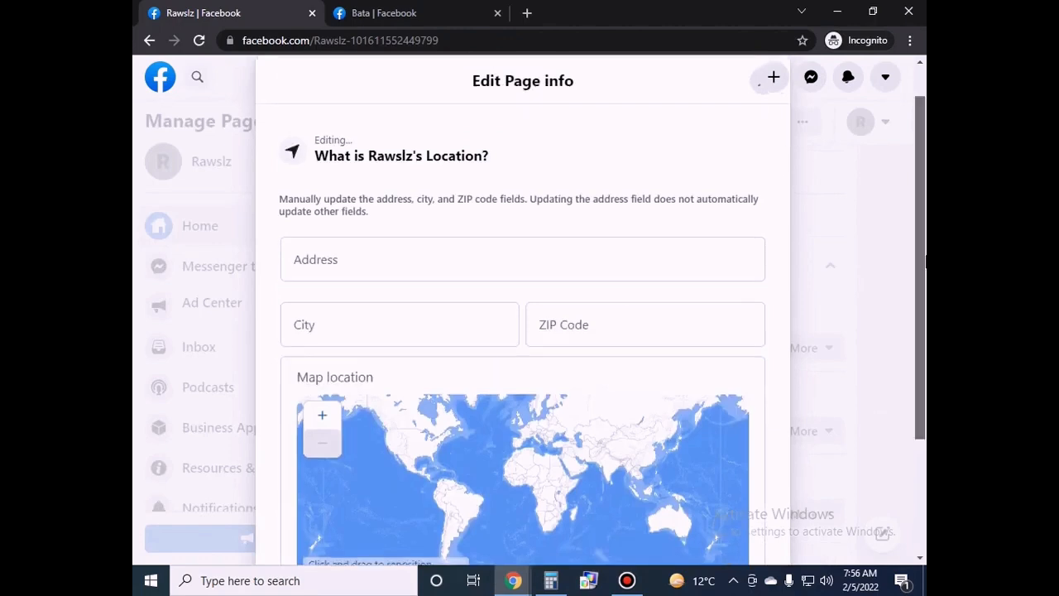
click(762, 126)
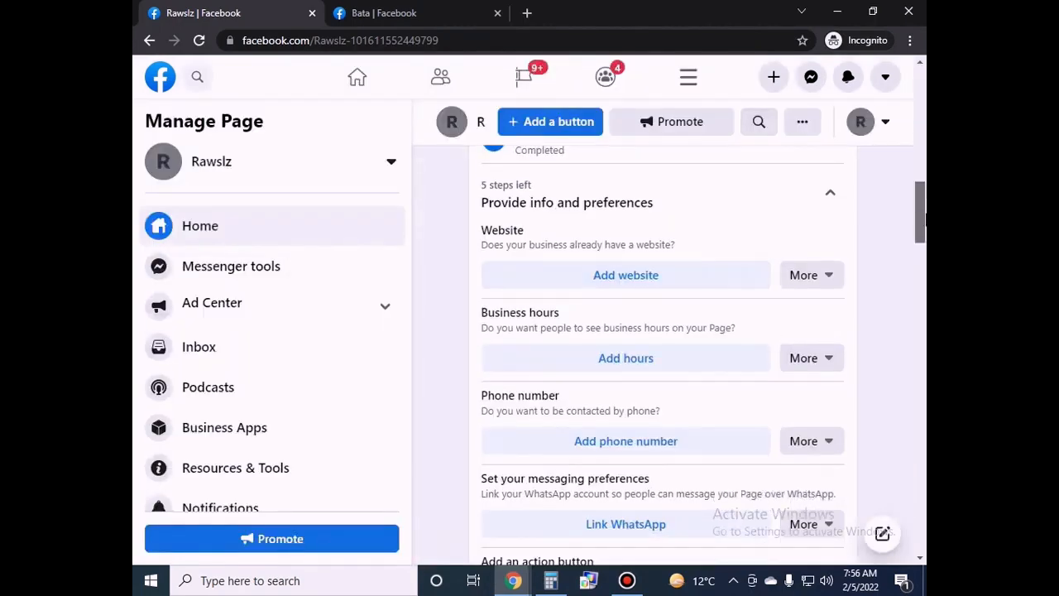
scroll(599, 265, down, 1)
click(599, 265)
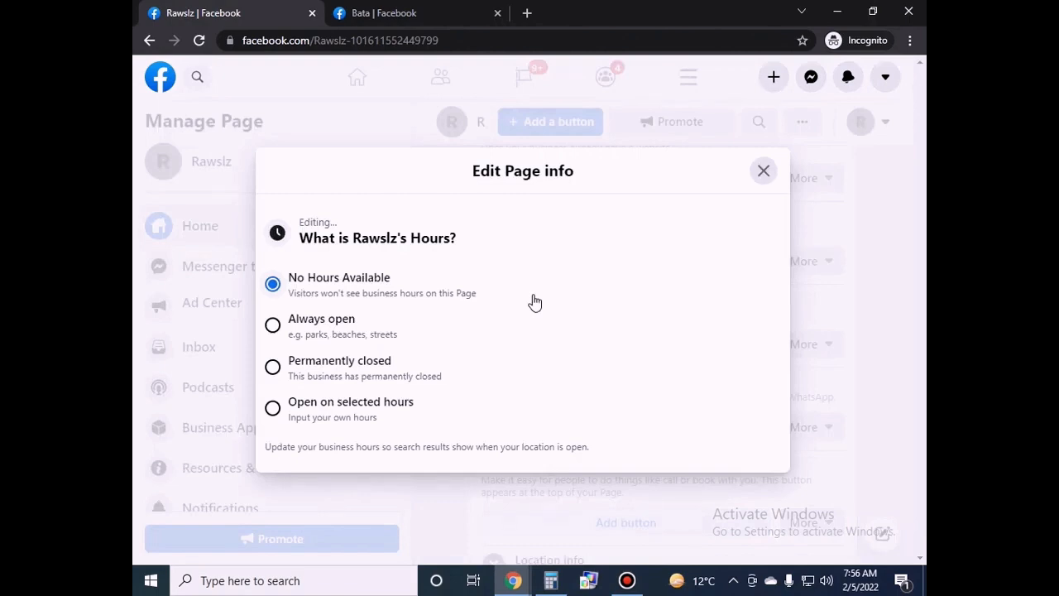
Switch Rawslz's business hours from selected hours to Always open and close the editor.
click(273, 408)
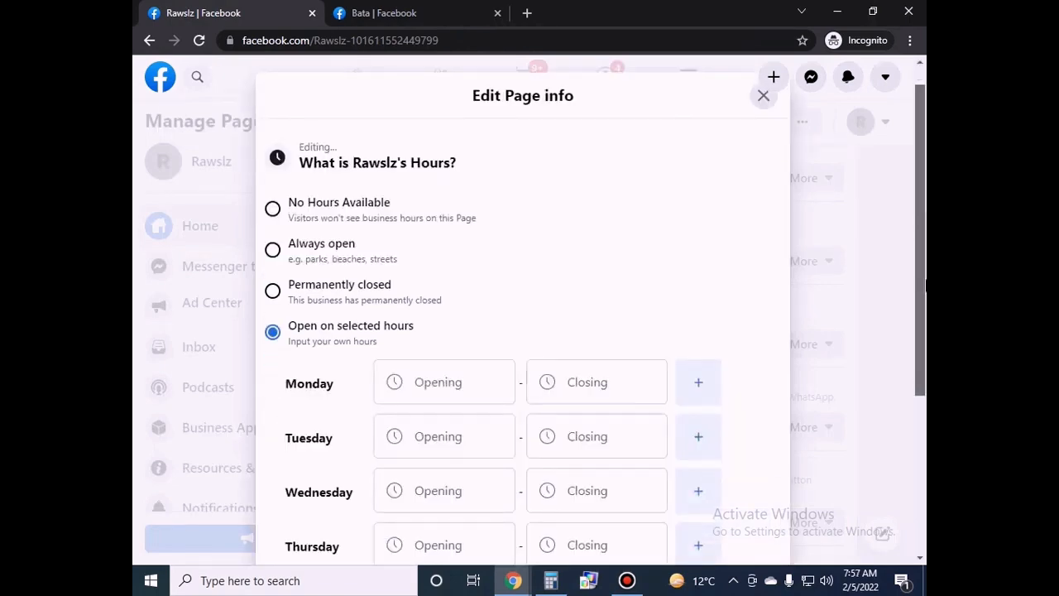
scroll(527, 331, down, 3)
scroll(527, 331, up, 2)
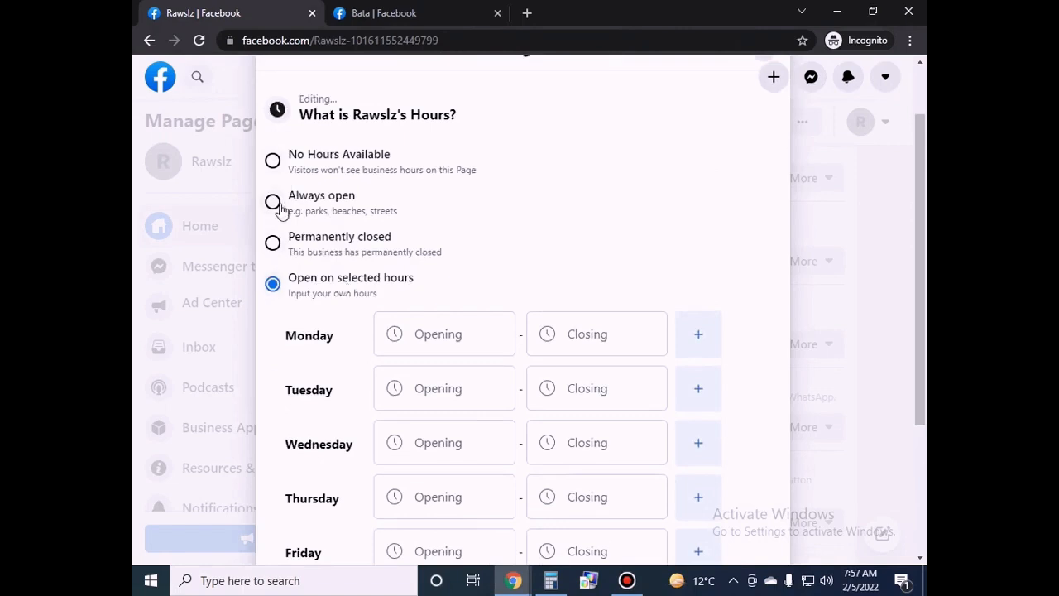
click(279, 205)
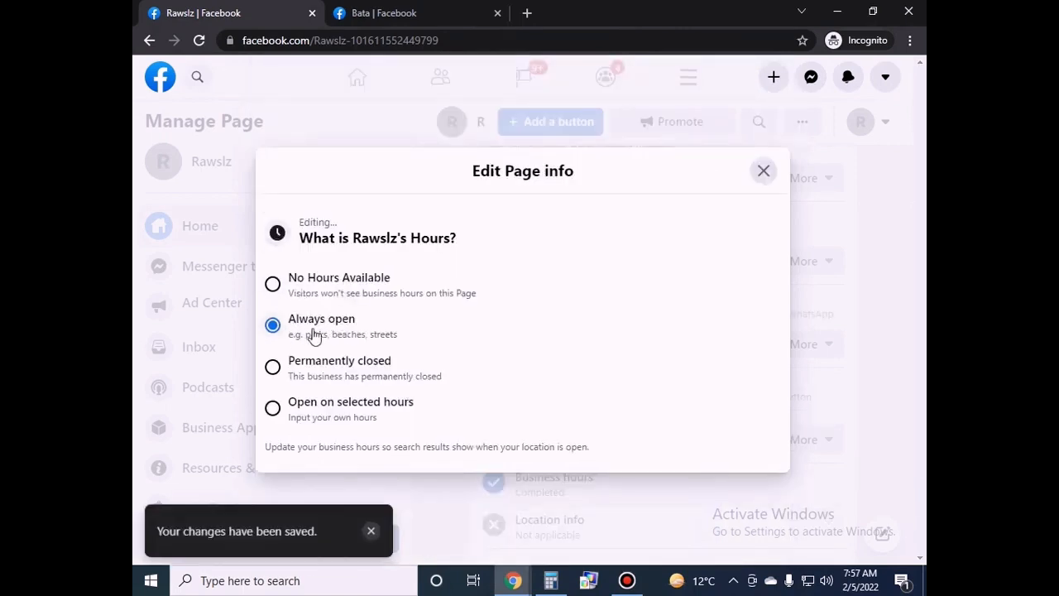
click(763, 172)
mouse_move(921, 222)
mouse_down()
mouse_move(921, 248)
mouse_move(921, 215)
mouse_up()
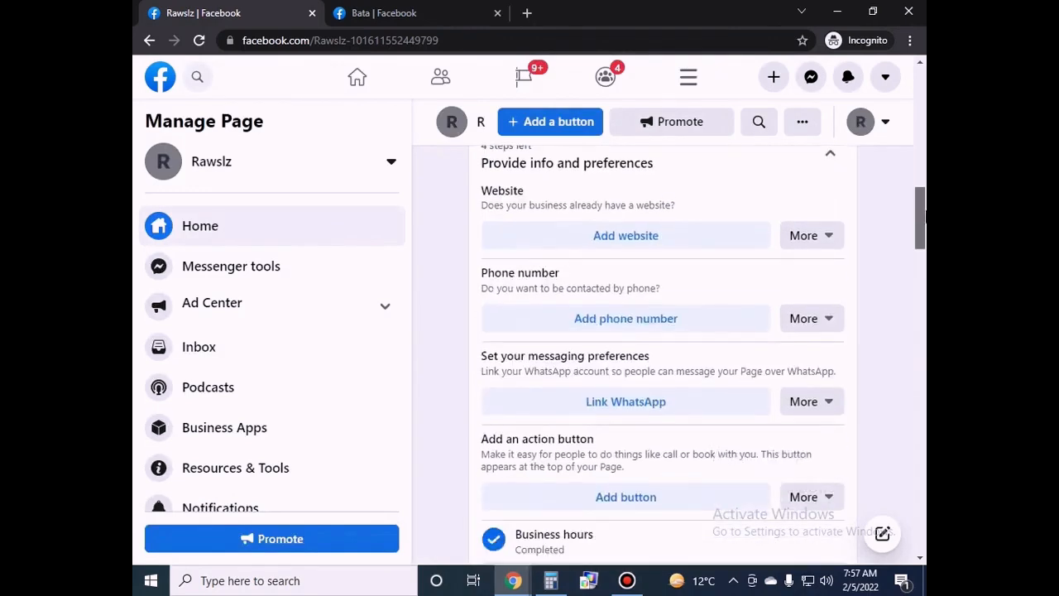
Skip adding a phone number and start linking a WhatsApp account instead.
click(608, 323)
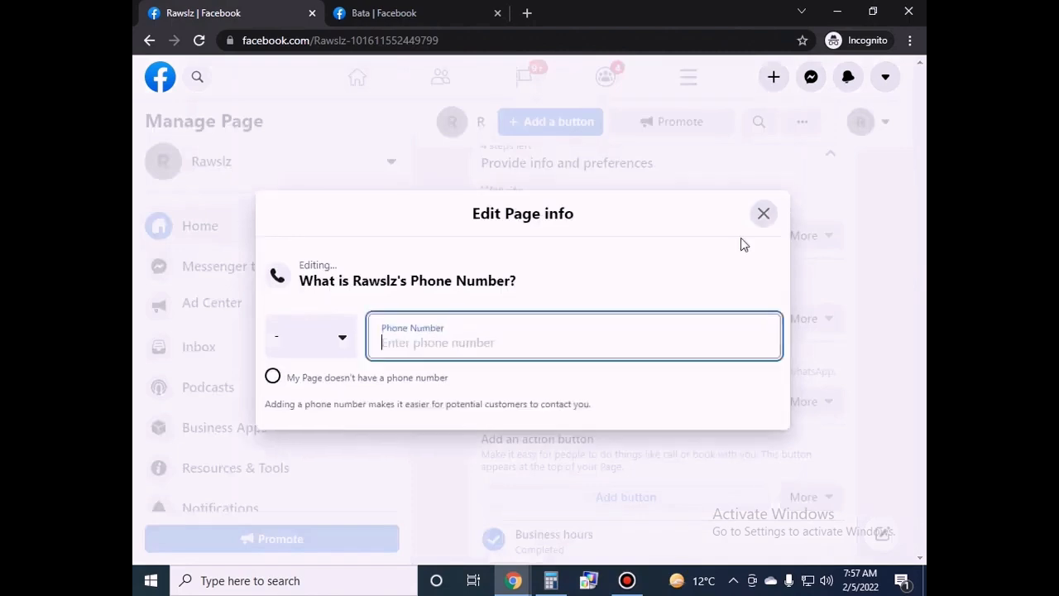
click(761, 214)
scroll(753, 370, down, 2)
scroll(709, 418, up, 1)
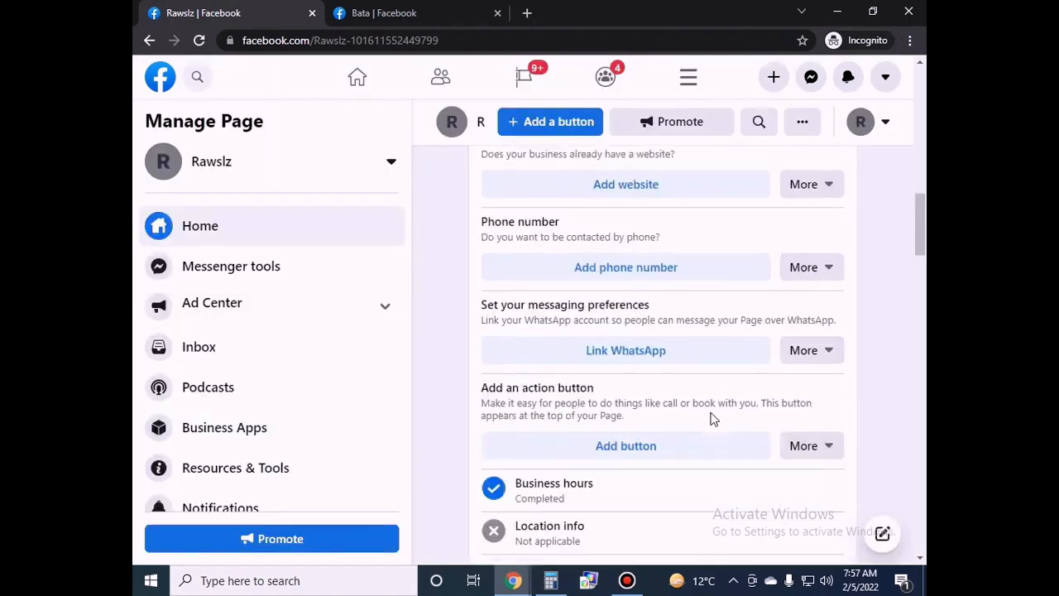
click(622, 358)
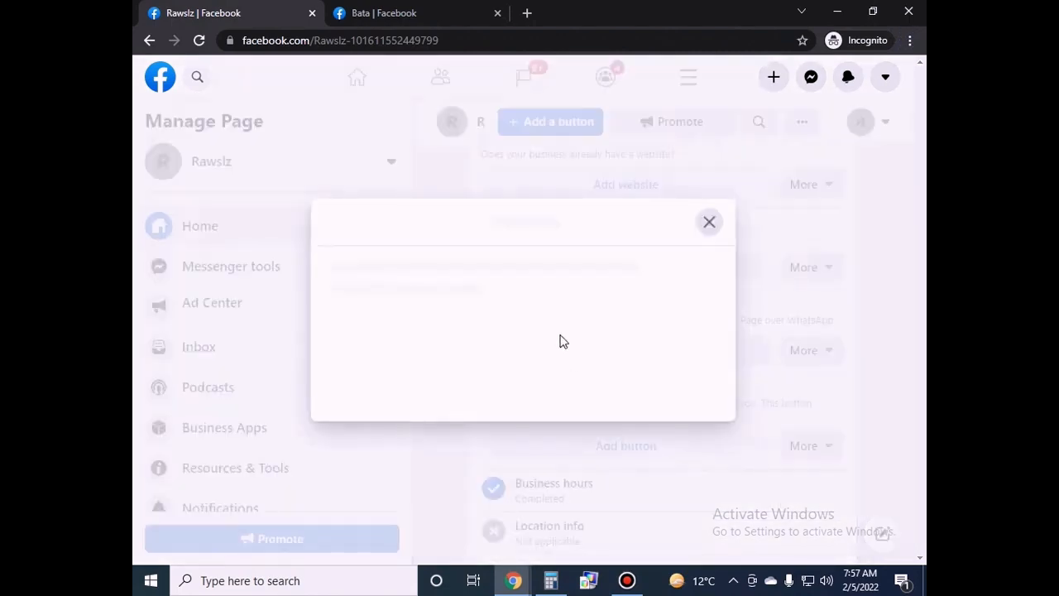
Enter a phone number for WhatsApp, then close the dialog without sending a code.
click(497, 382)
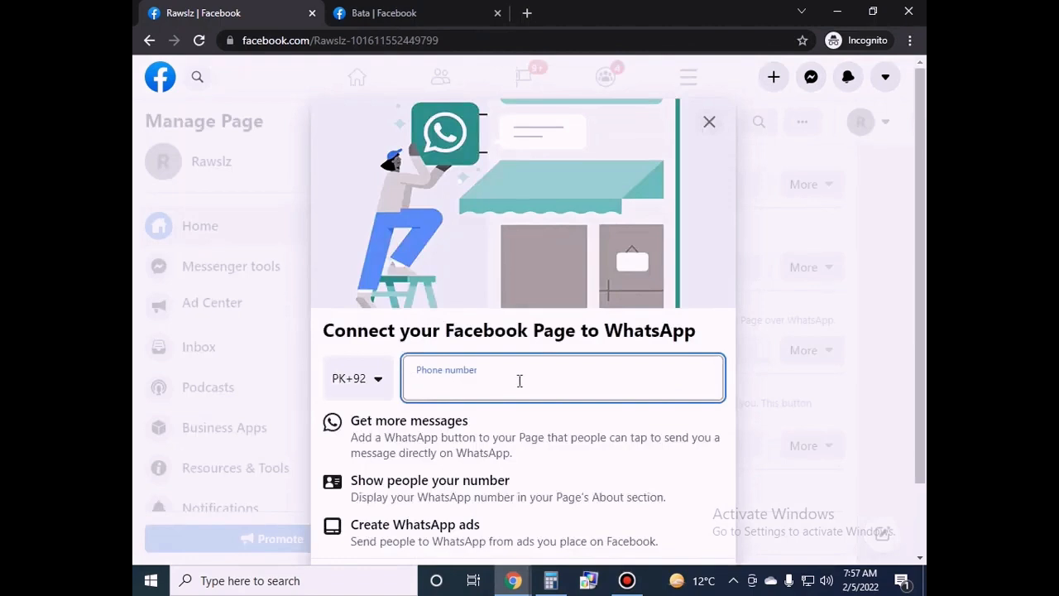
scroll(519, 381, down, 1)
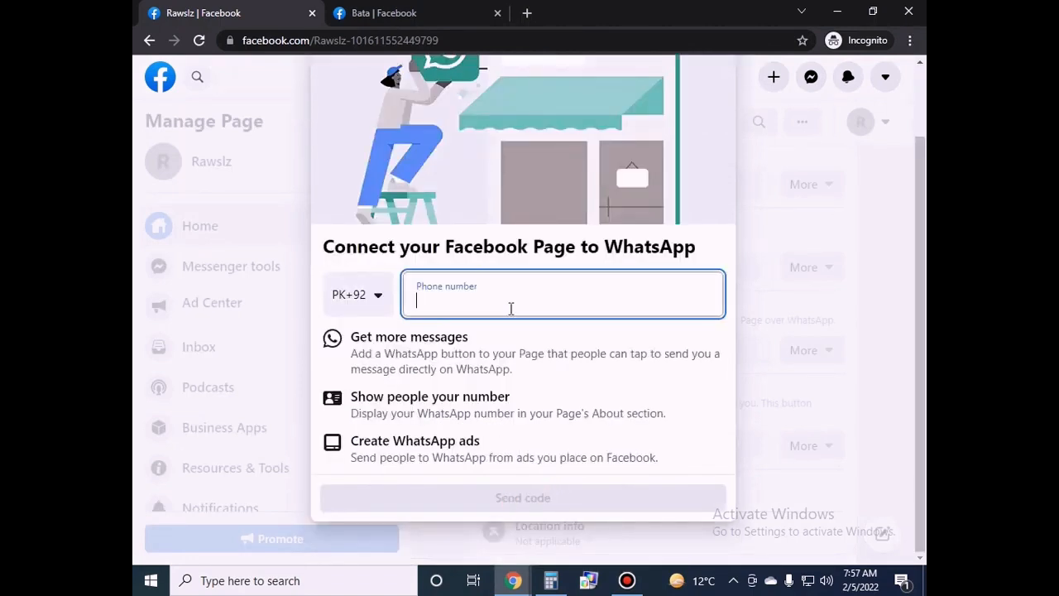
scroll(529, 489, up, 1)
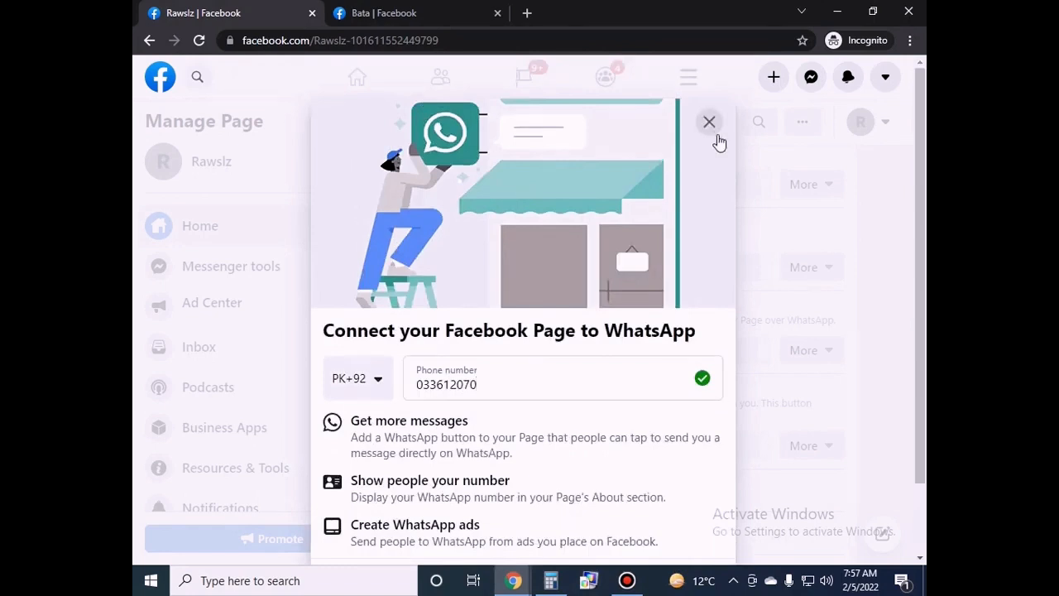
click(717, 139)
scroll(917, 248, down, 1)
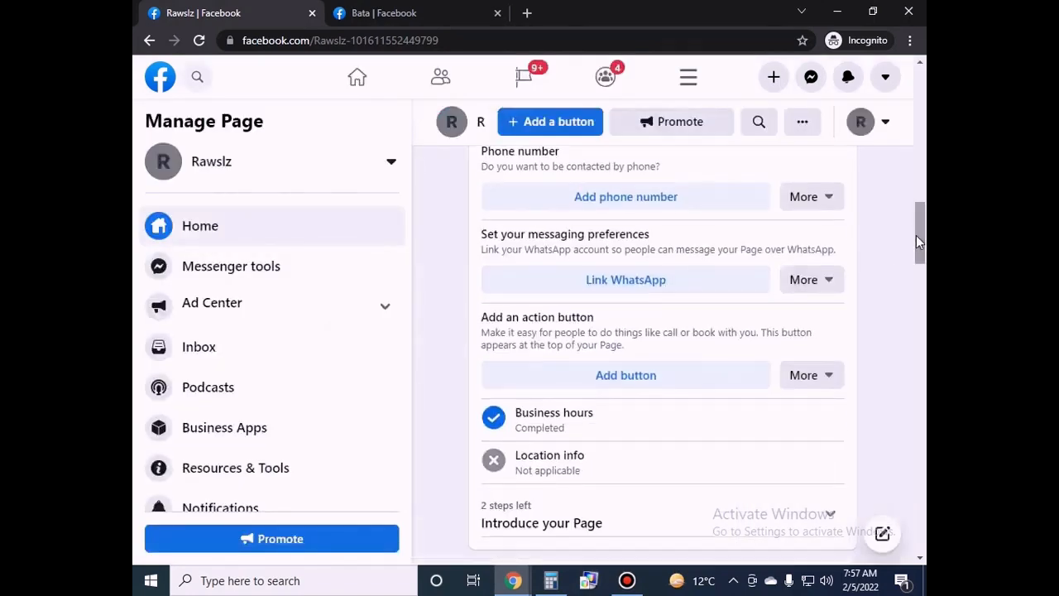
Browse the action-button choices, preview Shop on Website, and close without saving.
drag(470, 326, 614, 324)
click(614, 324)
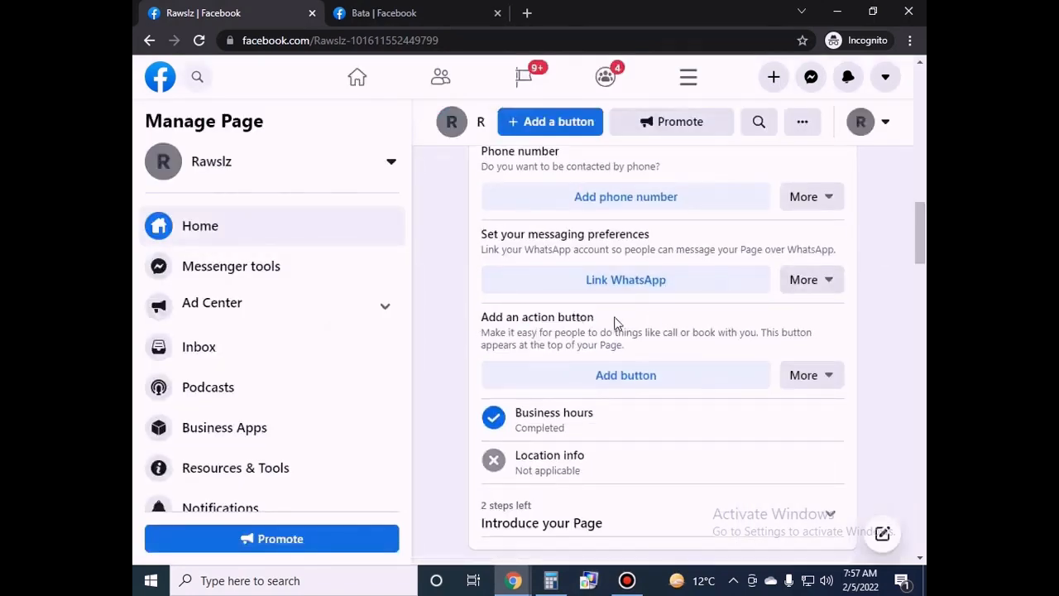
click(638, 369)
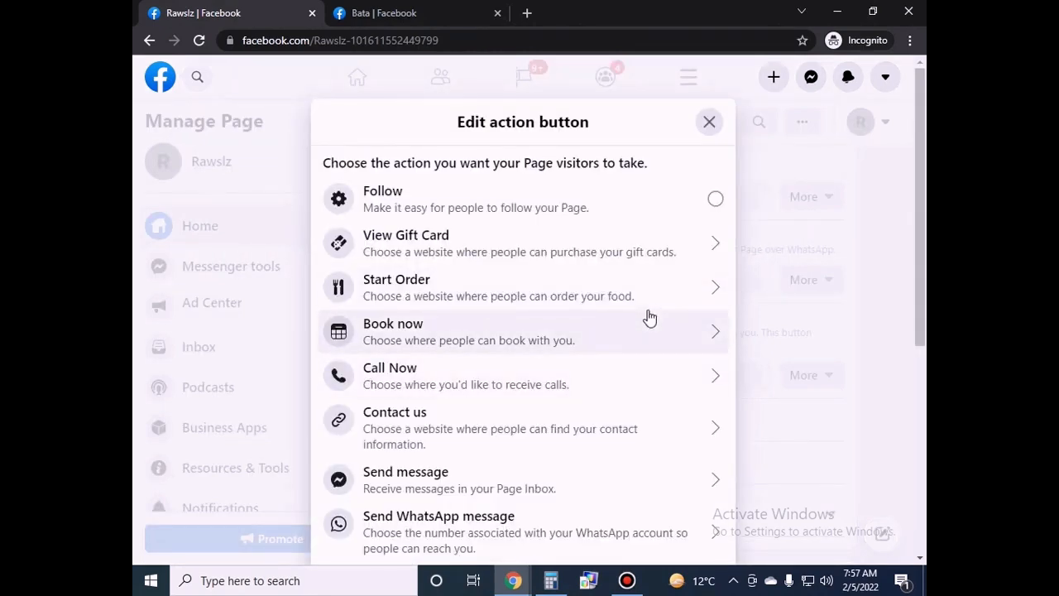
scroll(567, 331, down, 5)
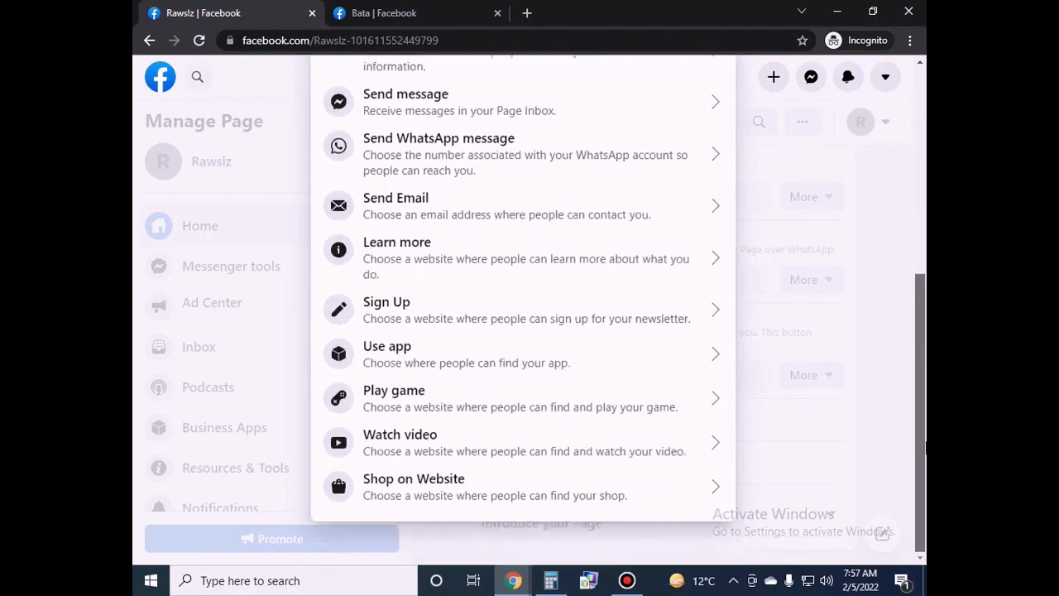
click(604, 478)
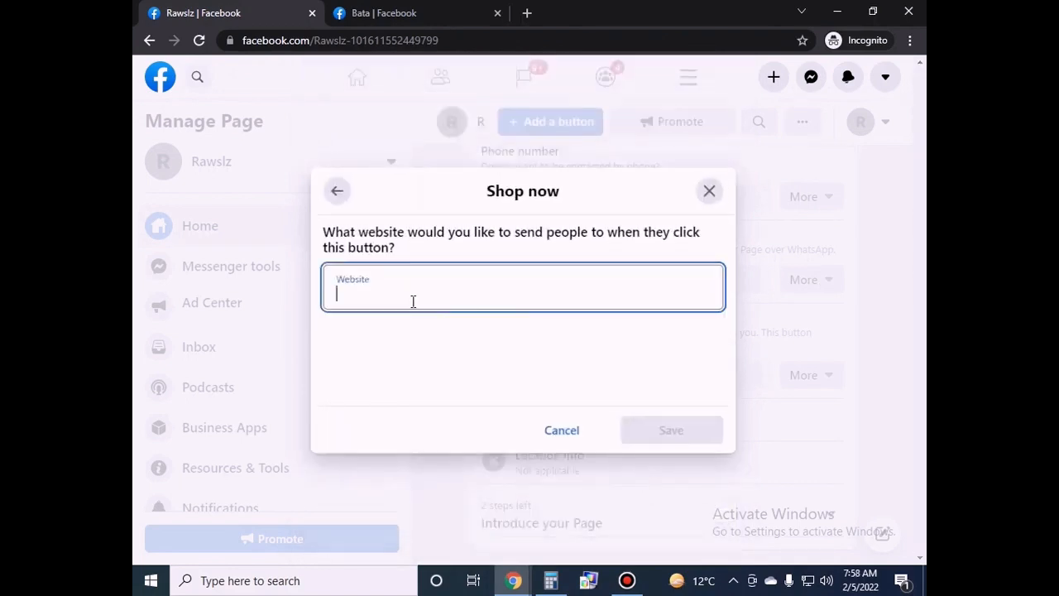
click(335, 193)
scroll(922, 333, down, 2)
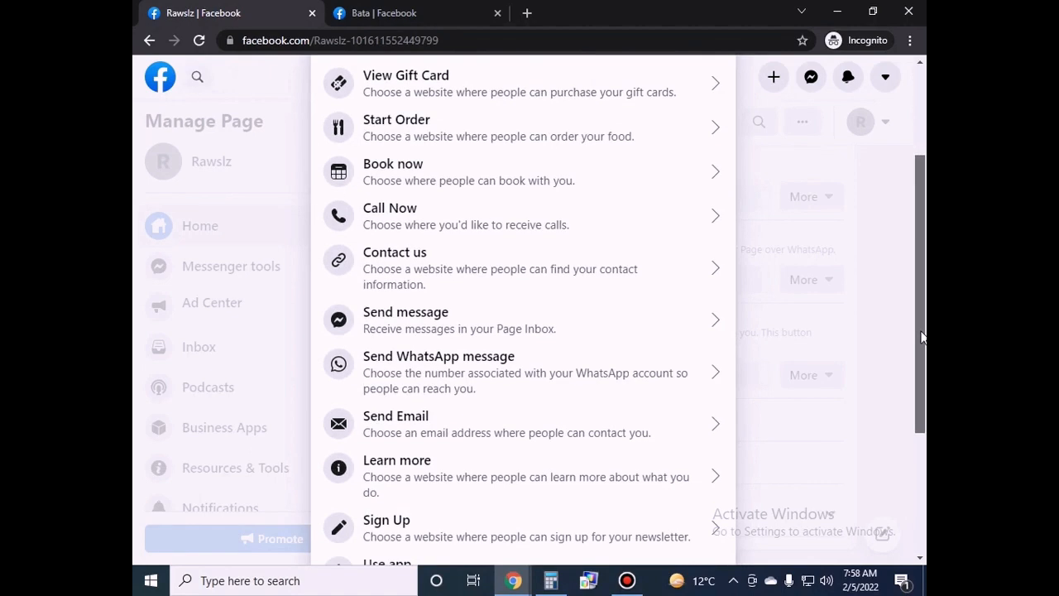
scroll(923, 333, up, 3)
click(710, 121)
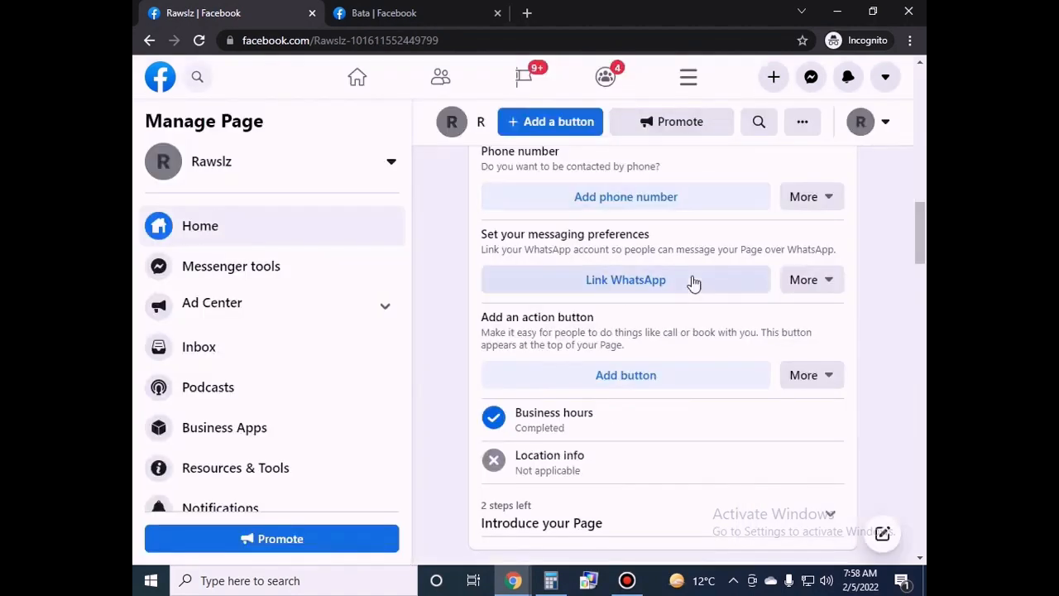
Switch to the Bata footwear store's Facebook tab for reference.
scroll(922, 273, down, 4)
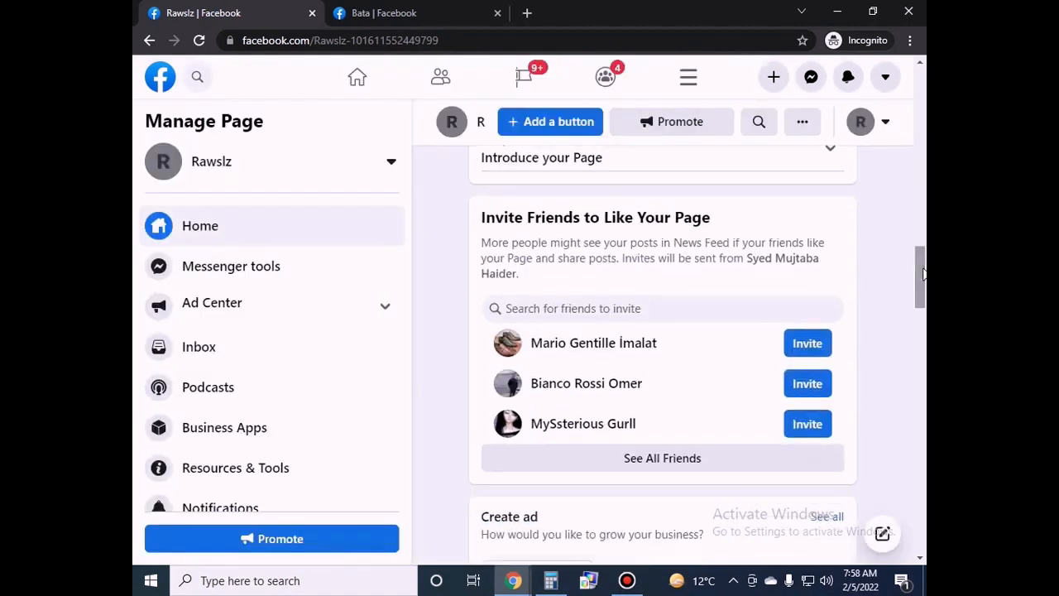
scroll(922, 274, up, 1)
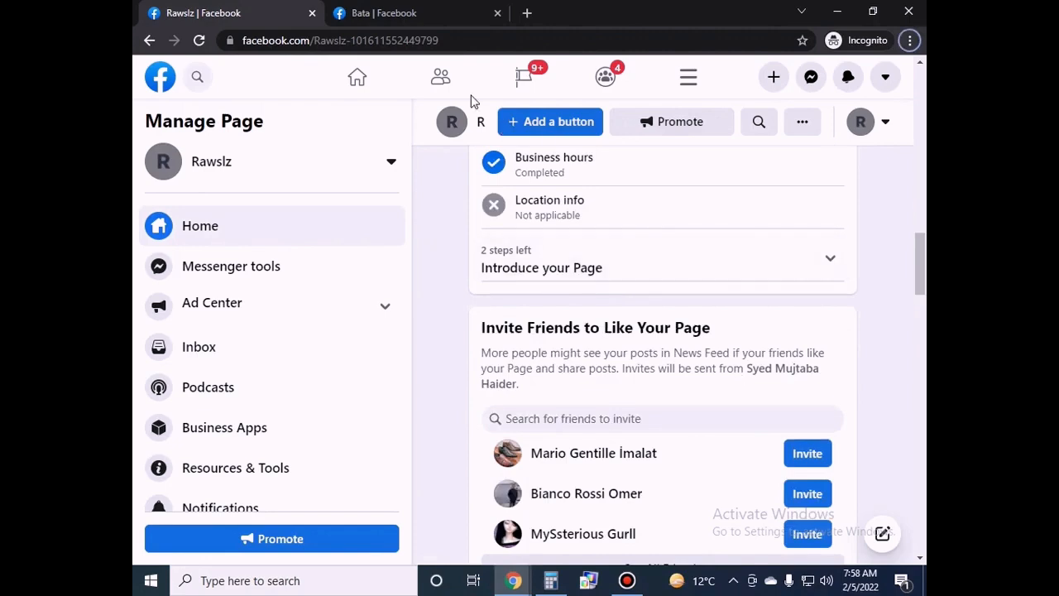
click(398, 13)
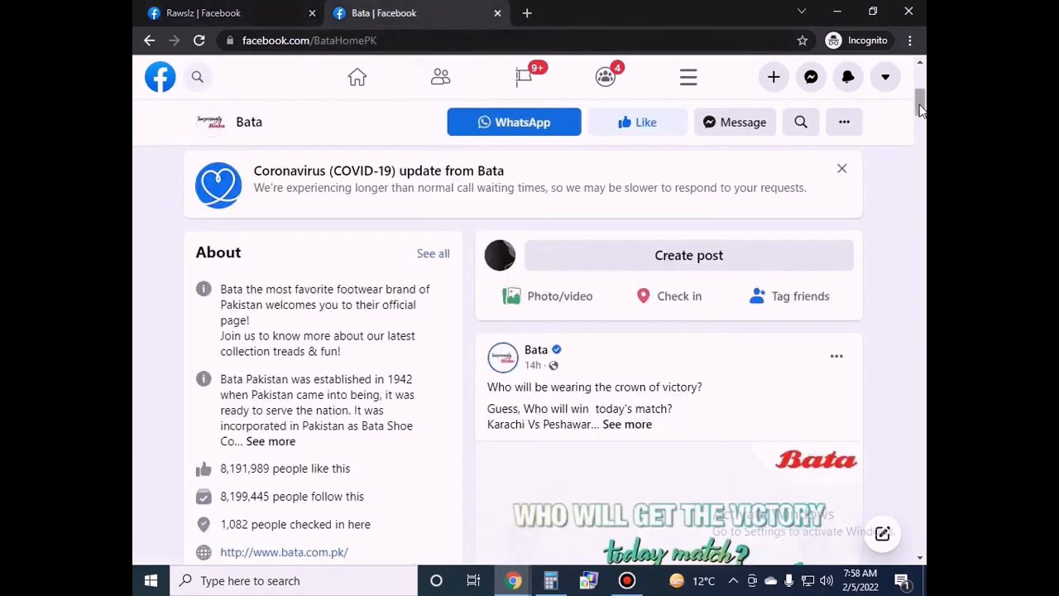
Expand the full About description on Bata's Page.
scroll(307, 261, down, 2)
scroll(307, 262, up, 2)
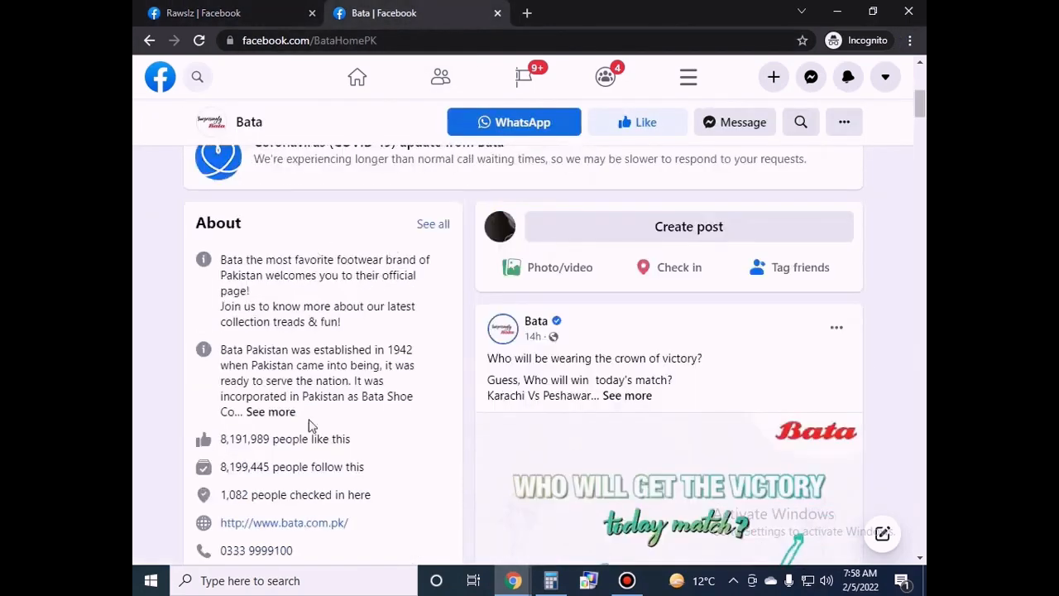
click(273, 411)
drag(207, 252, 406, 442)
click(418, 444)
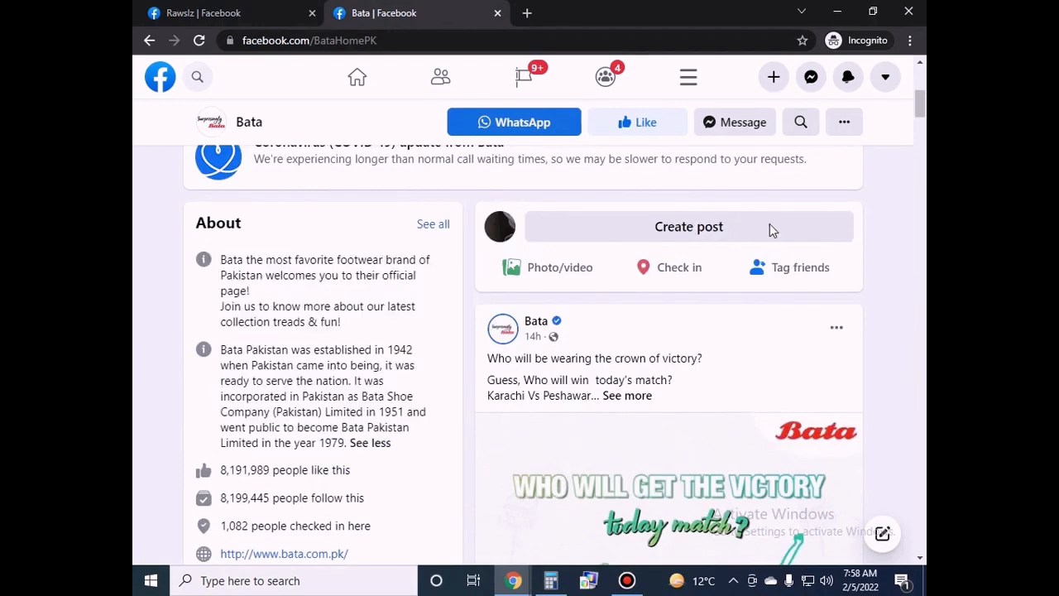
scroll(335, 337, down, 2)
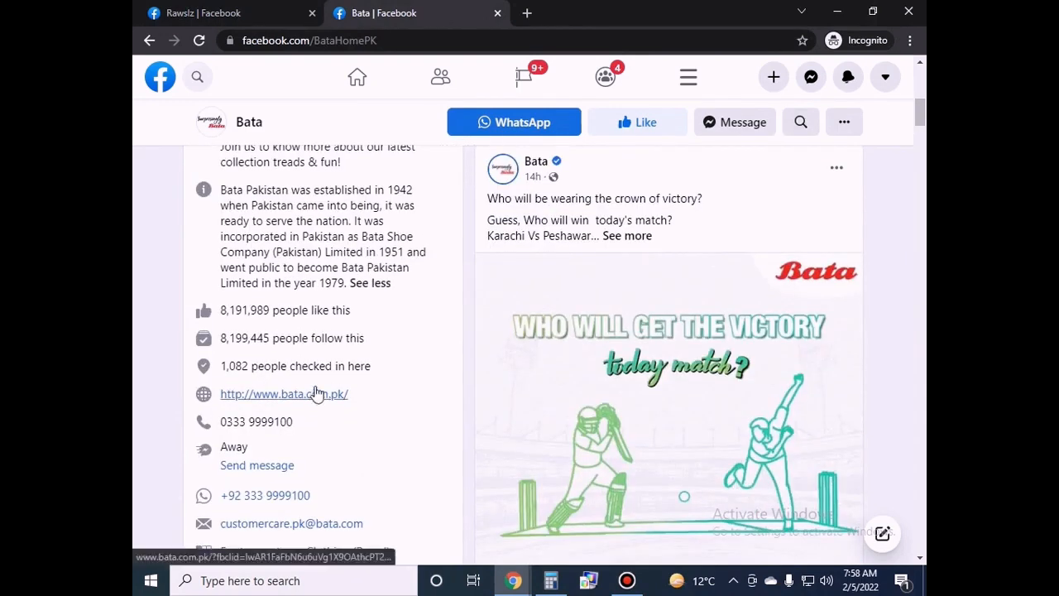
drag(298, 422, 226, 422)
click(307, 447)
drag(319, 498, 240, 496)
click(355, 482)
scroll(402, 467, down, 1)
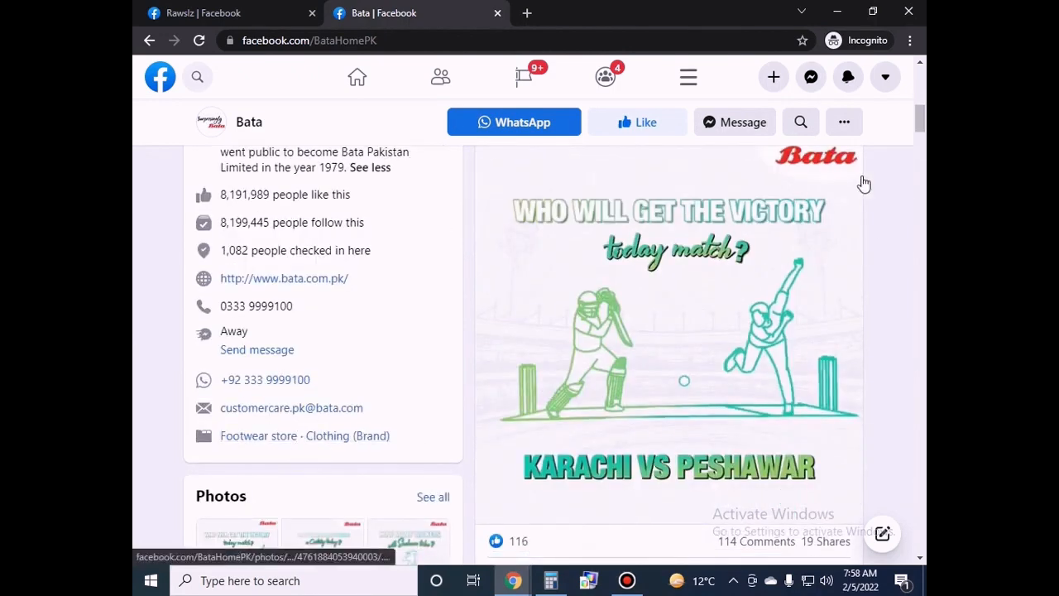
click(921, 101)
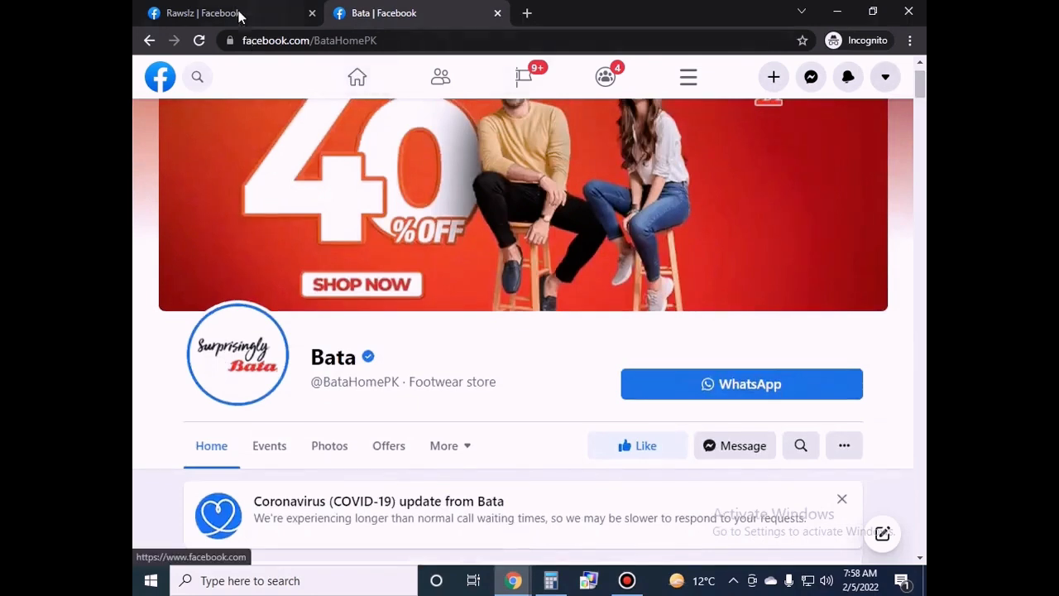
click(238, 13)
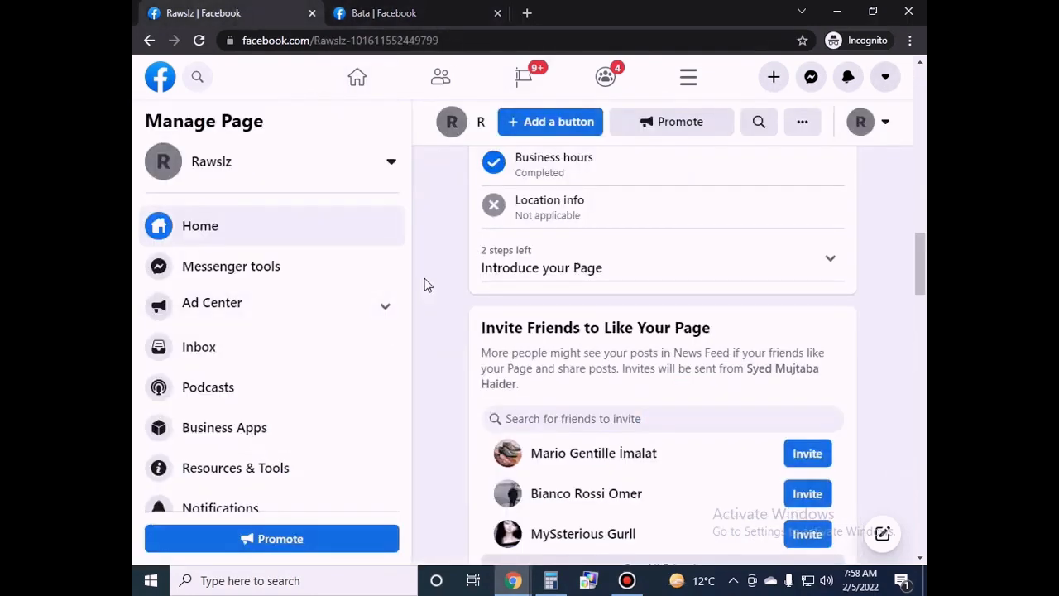
Open the Rawslz Page's Settings from the bottom of the Manage Page sidebar.
key(F10)
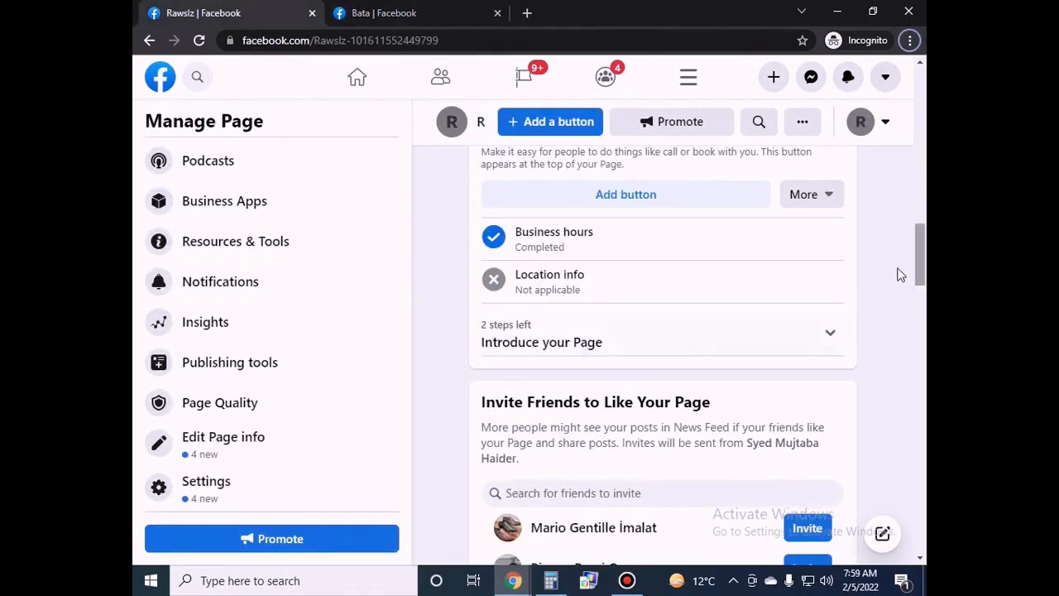
scroll(899, 274, down, 5)
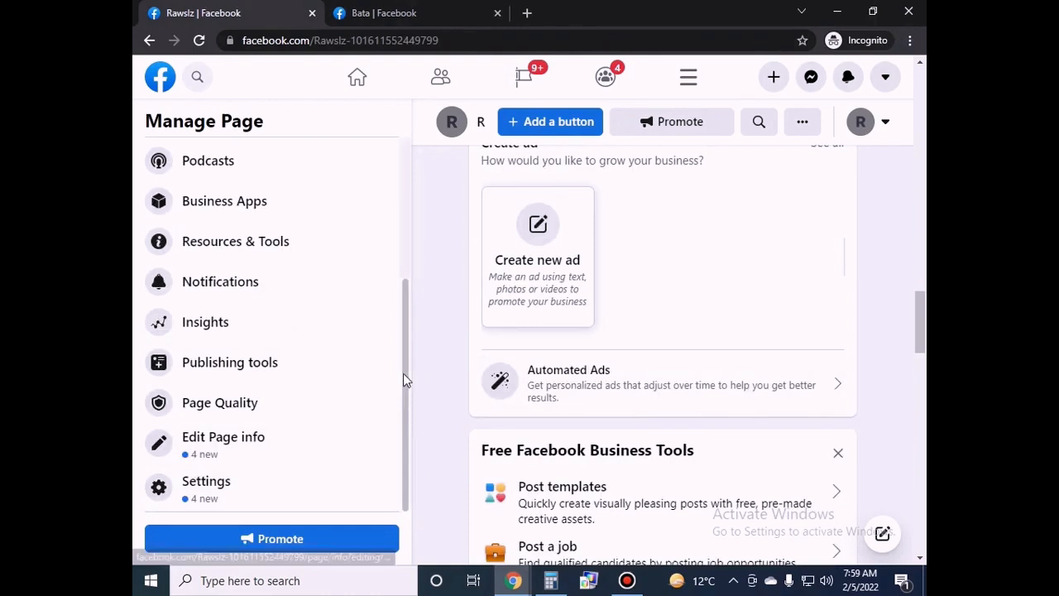
click(240, 490)
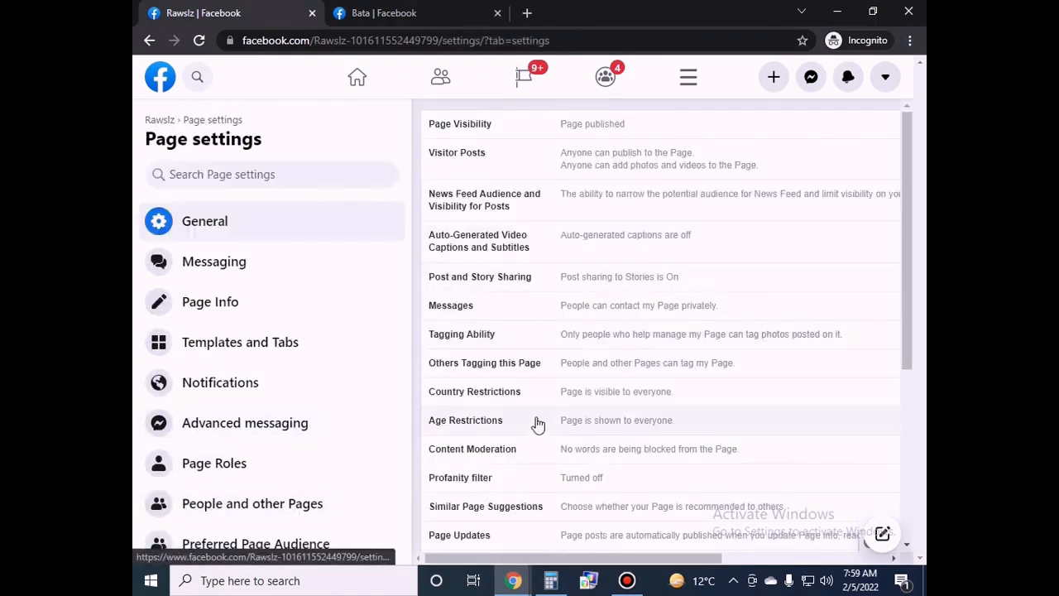